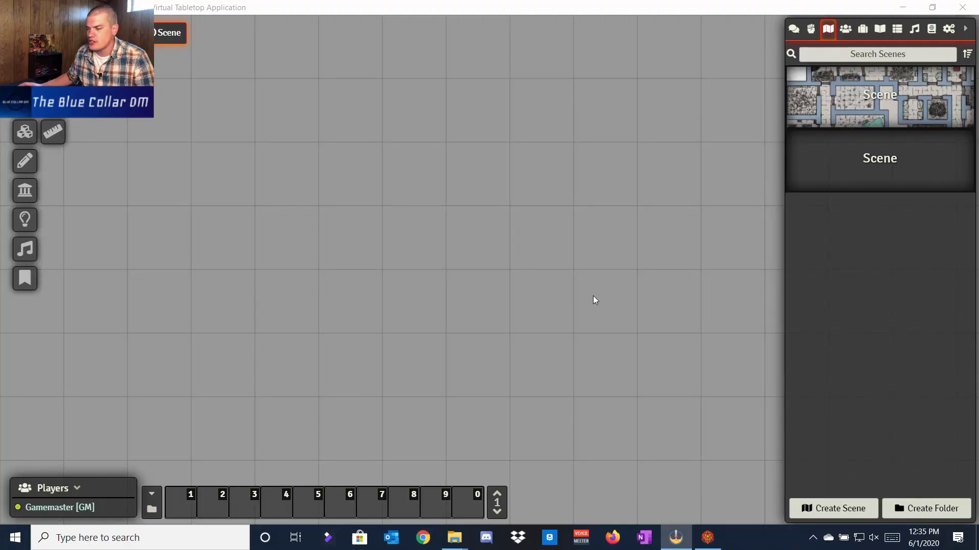
# Create an additional scene with the default settings
pyautogui.click(875, 176)
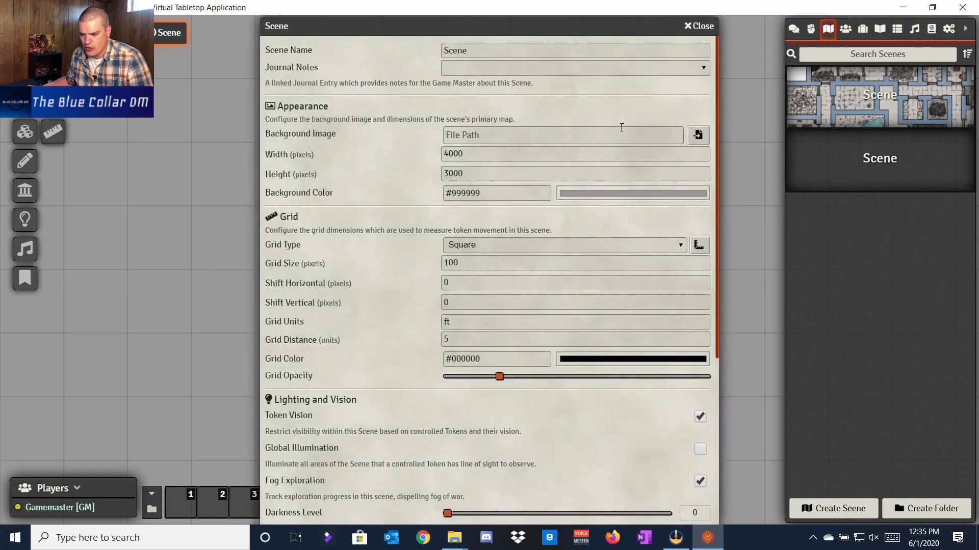
pyautogui.click(695, 25)
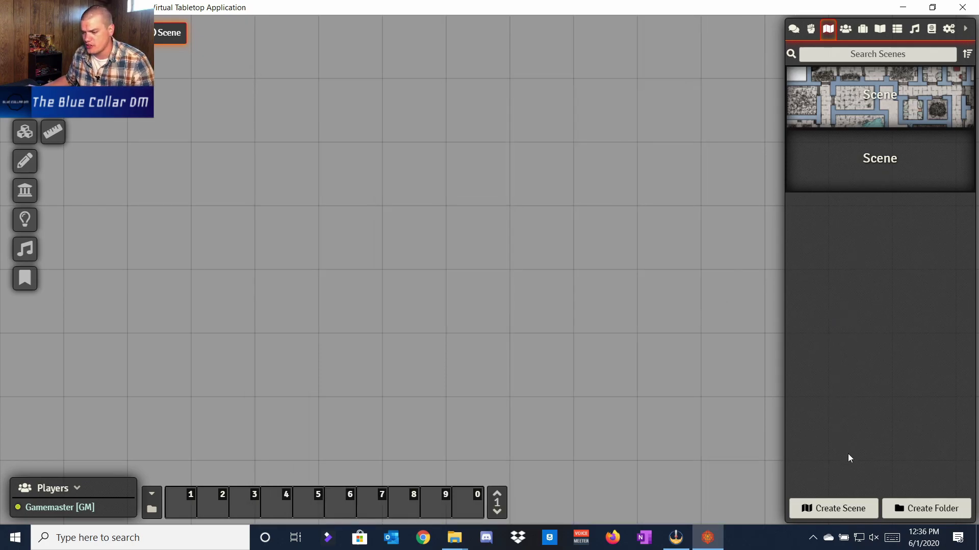
pyautogui.click(834, 510)
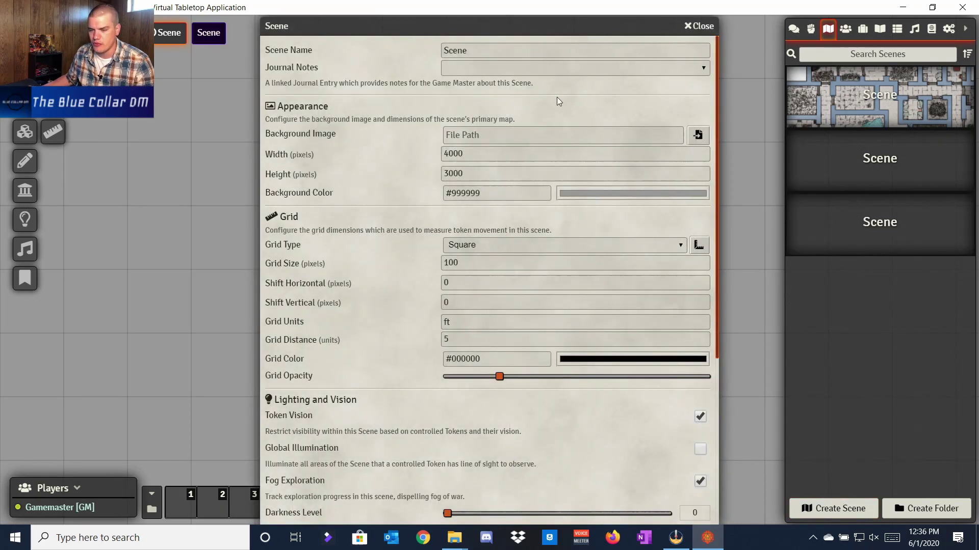
pyautogui.click(699, 25)
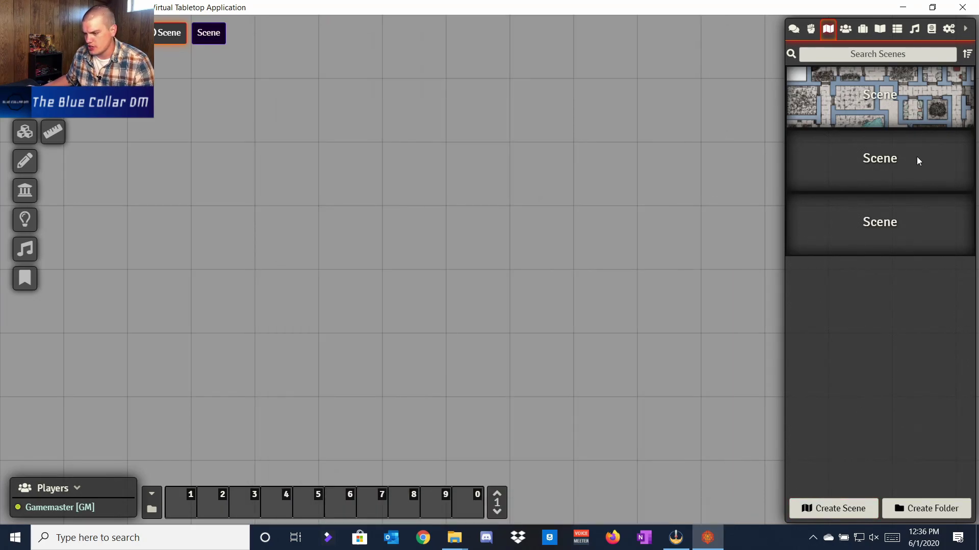
# Delete the extra blank scene at the end of the scene list
pyautogui.rightClick(895, 211)
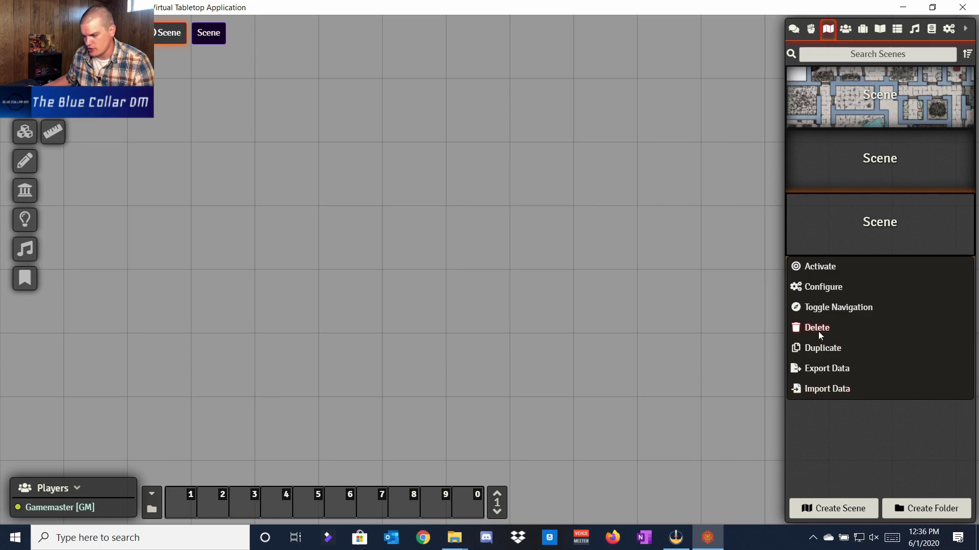
pyautogui.click(818, 329)
pyautogui.click(634, 264)
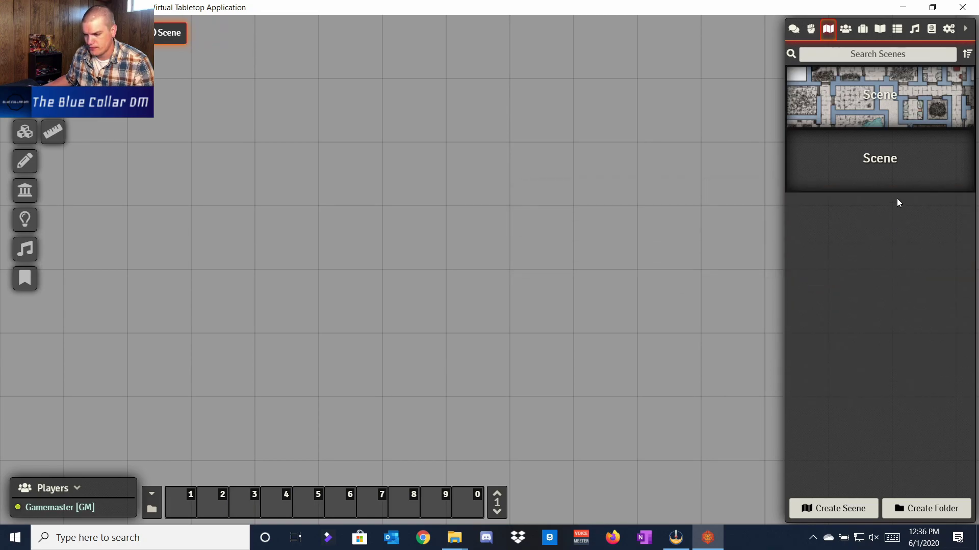
# Rename the remaining blank scene to Salsvault, leave its journal notes empty, and save the scene configuration
pyautogui.click(895, 149)
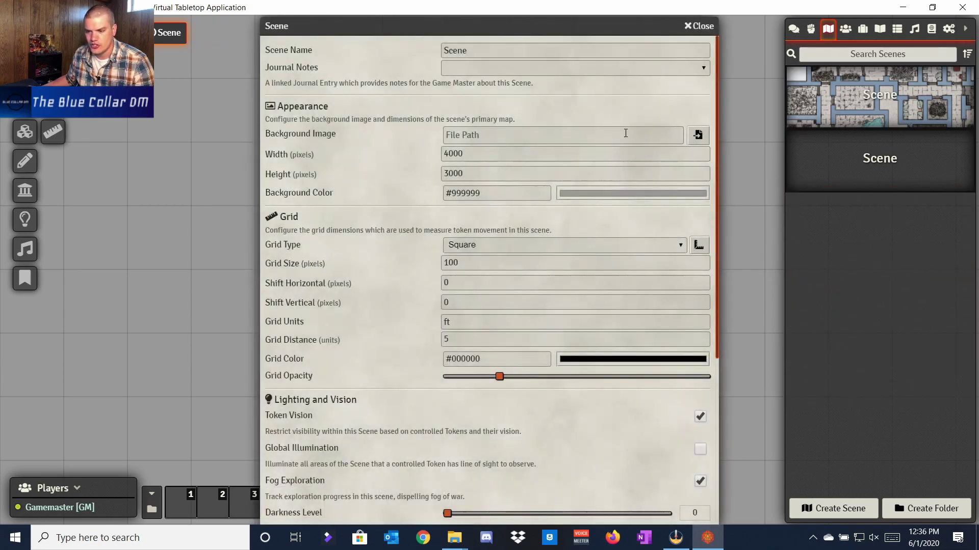
pyautogui.doubleClick(513, 52)
pyautogui.write('Sa')
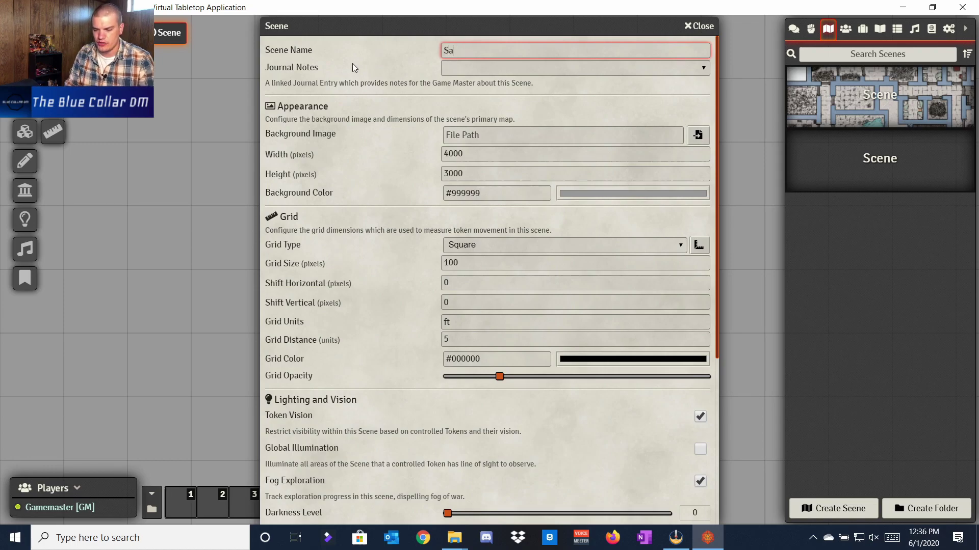
pyautogui.write('lsvautl')
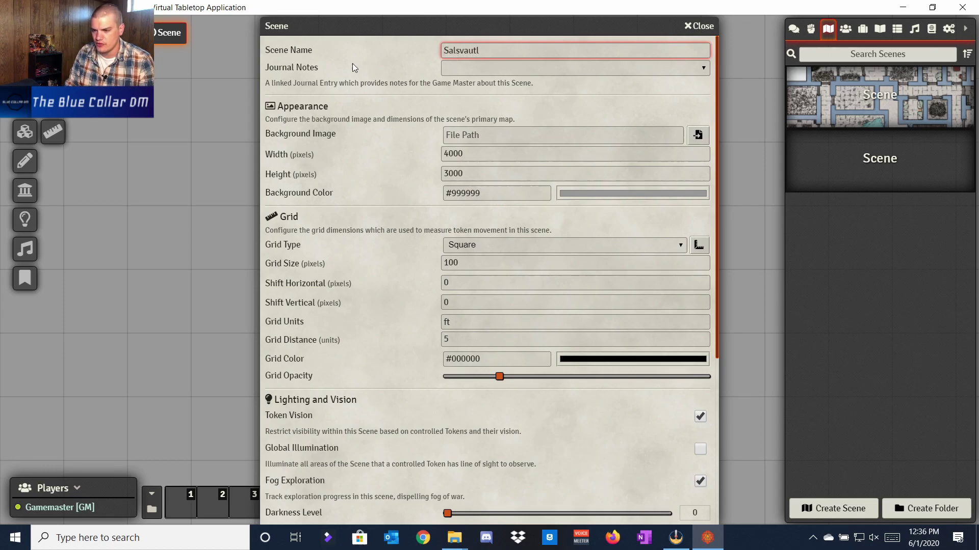
pyautogui.press('BackSpace')
pyautogui.press('BackSpace')
pyautogui.write('lt')
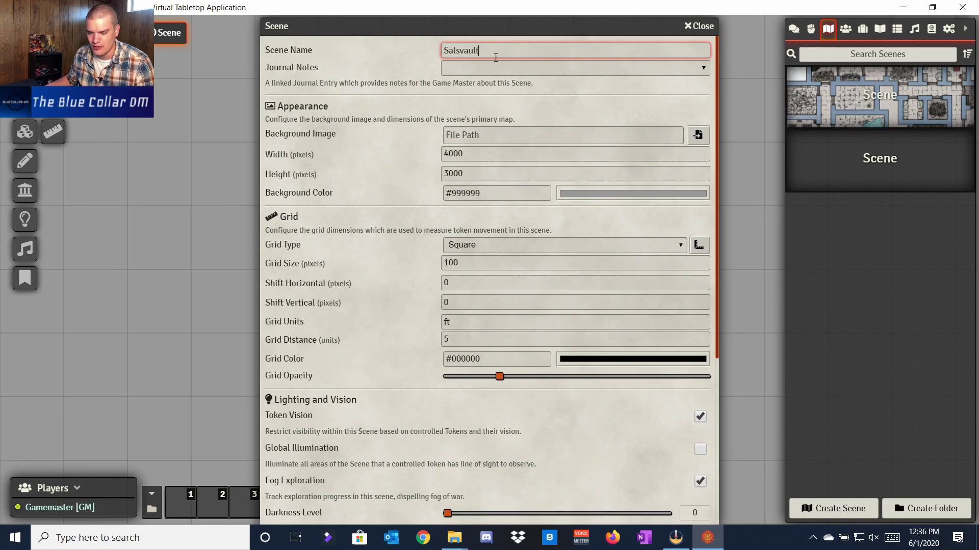
pyautogui.click(527, 79)
pyautogui.click(534, 68)
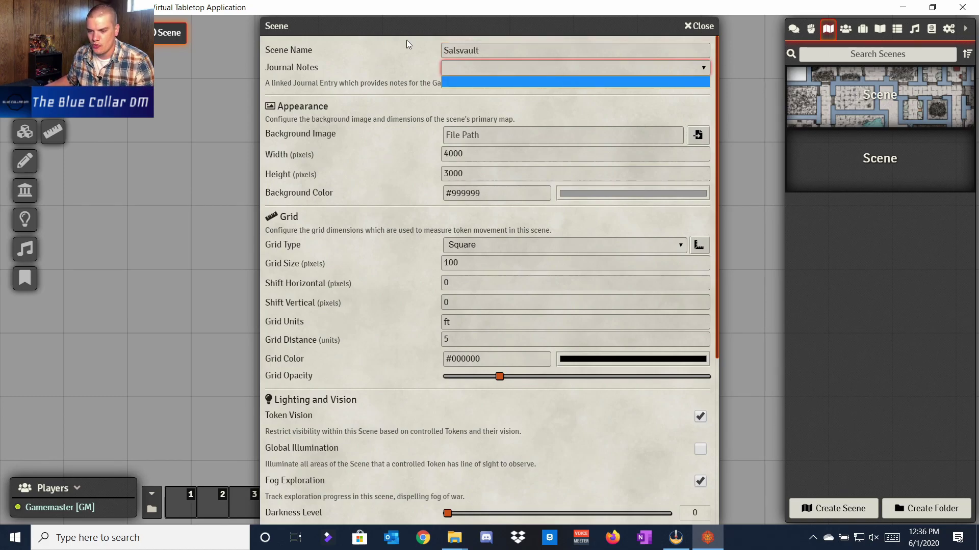
pyautogui.click(525, 82)
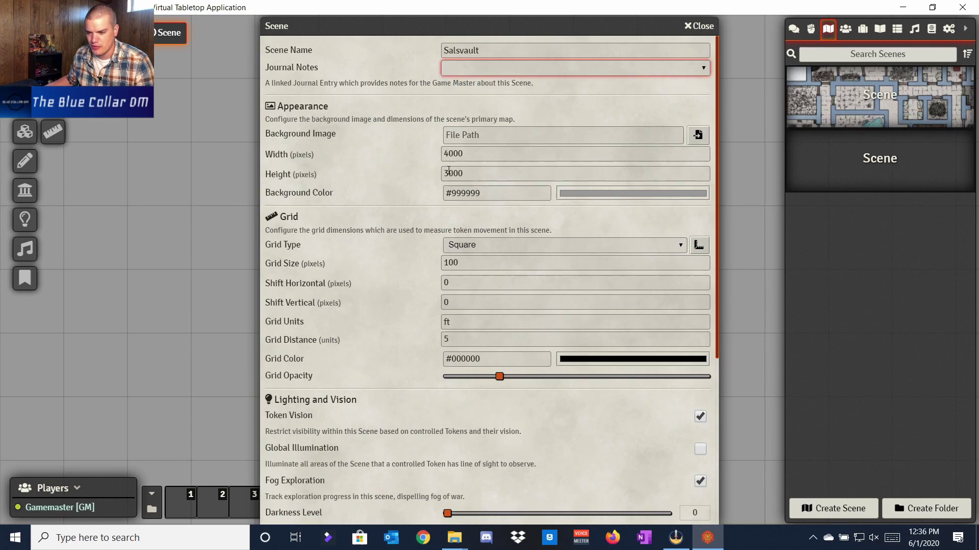
pyautogui.scroll(-5, 595, 278)
pyautogui.click(501, 513)
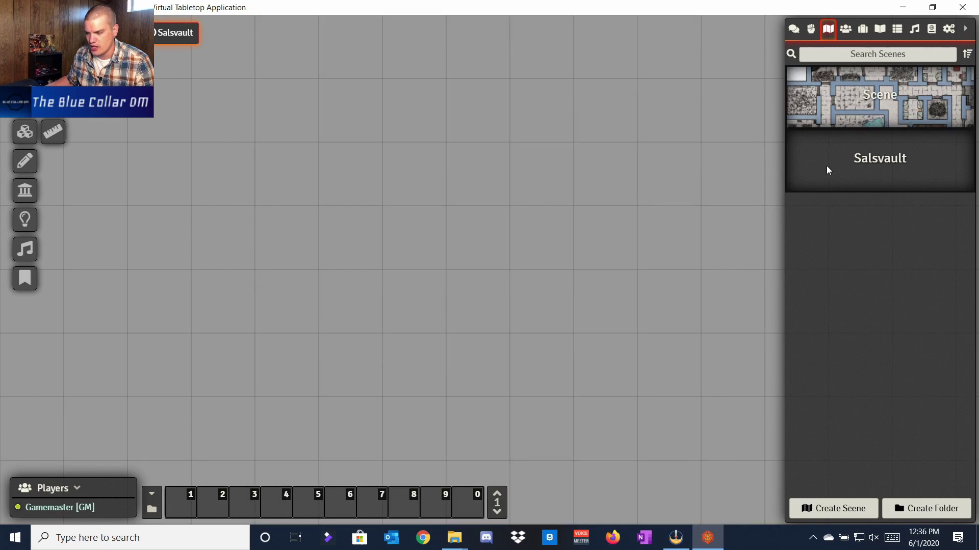
# Activate the existing scene that already has the dungeon map as its background
pyautogui.click(859, 87)
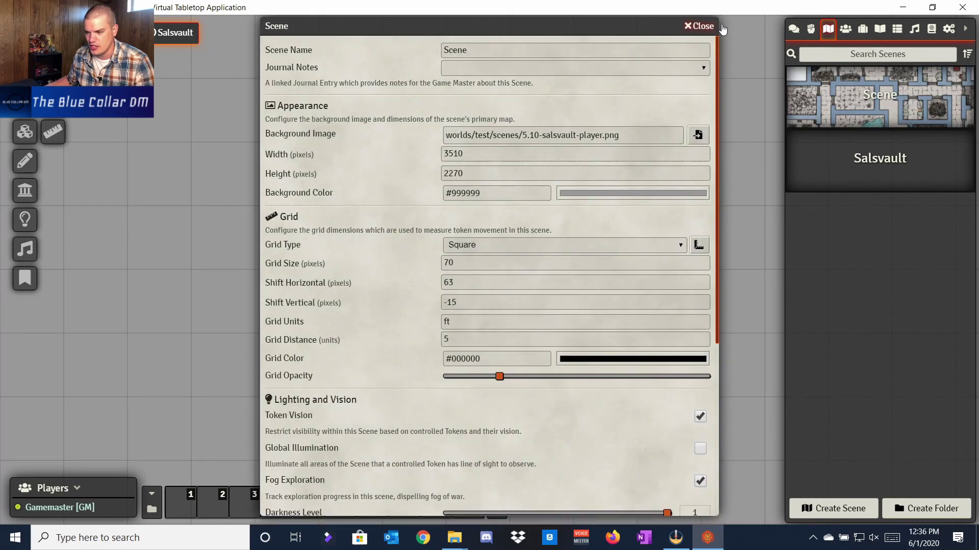
pyautogui.click(702, 24)
pyautogui.rightClick(888, 97)
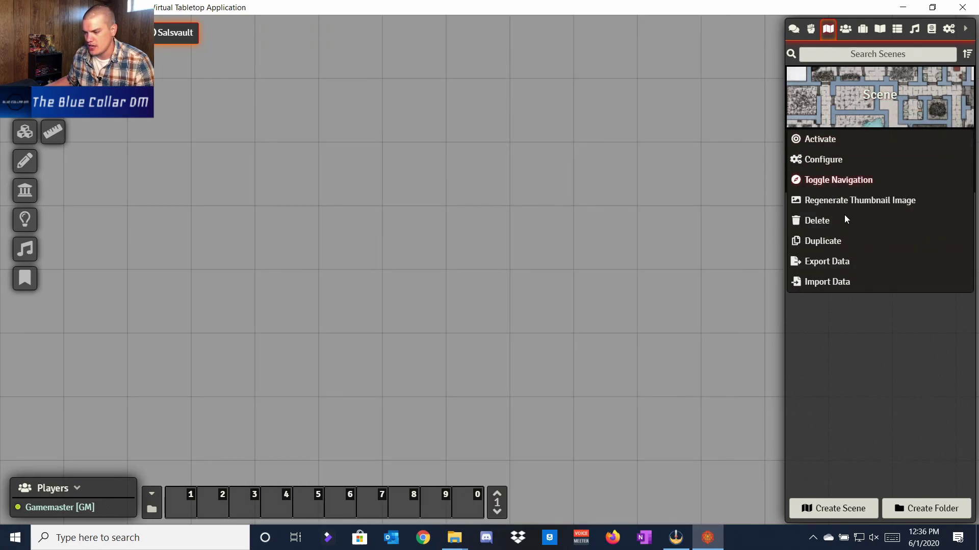
pyautogui.click(821, 142)
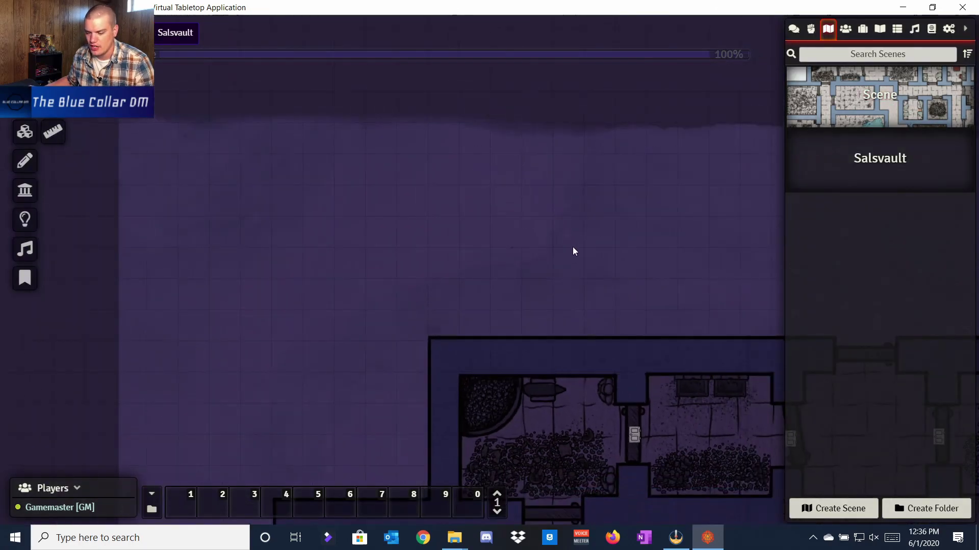
# Examine the dungeon map and the field of vision of the token outside the entrance door
pyautogui.moveTo(537, 279); pyautogui.dragTo(675, 291)
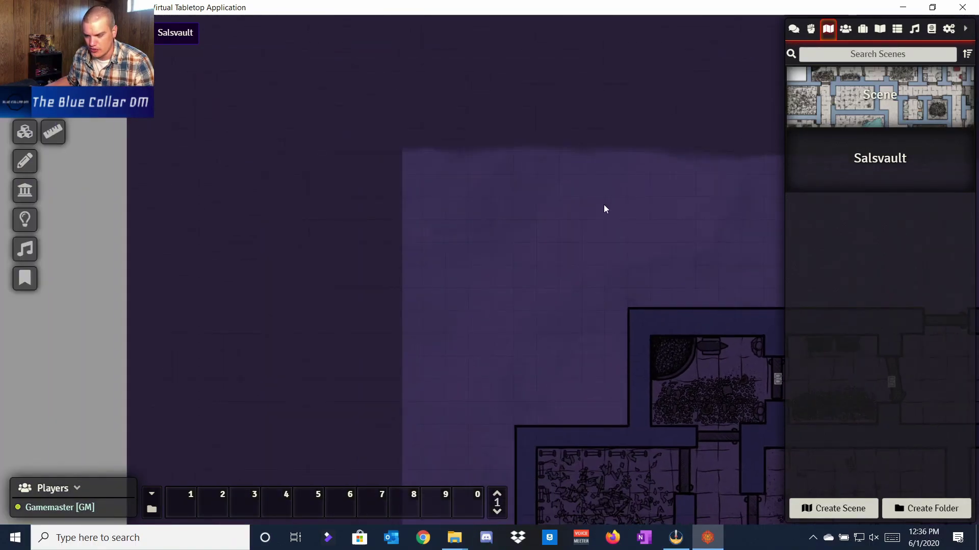
pyautogui.moveTo(603, 207); pyautogui.dragTo(529, 167)
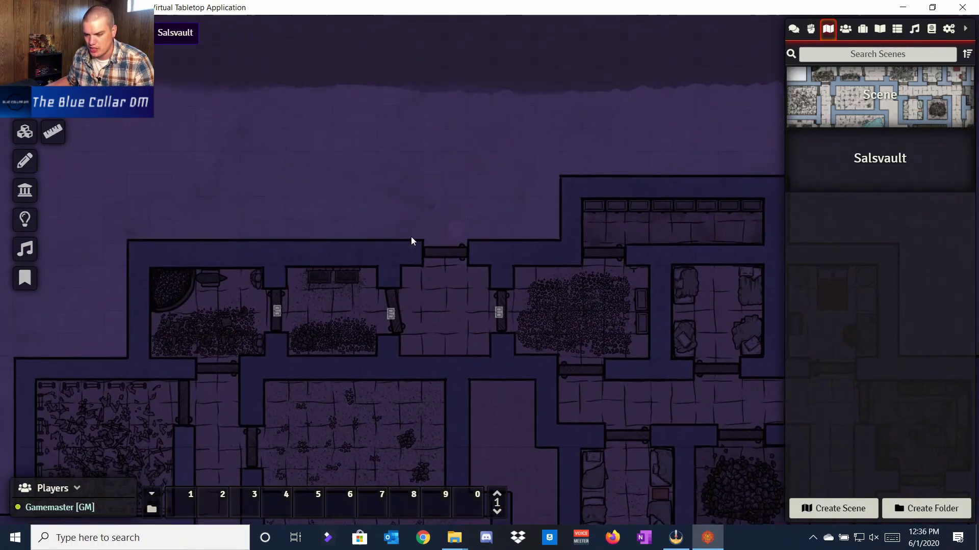
pyautogui.scroll(7, 427, 231)
pyautogui.click(441, 217)
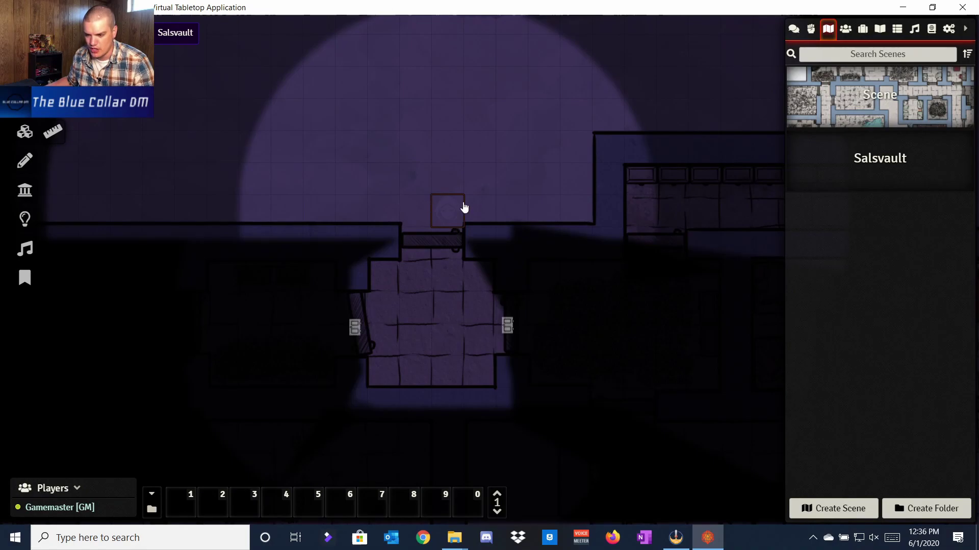
pyautogui.scroll(-1, 301, 144)
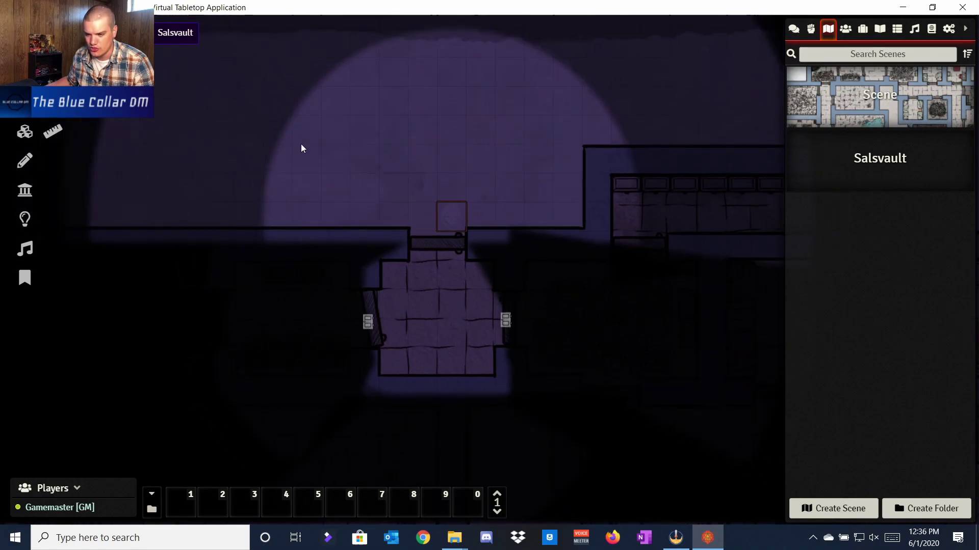
# Switch to the Salsvault scene and set its background image to worlds/test/scenes/5.10-salsvault-player.png
pyautogui.click(172, 49)
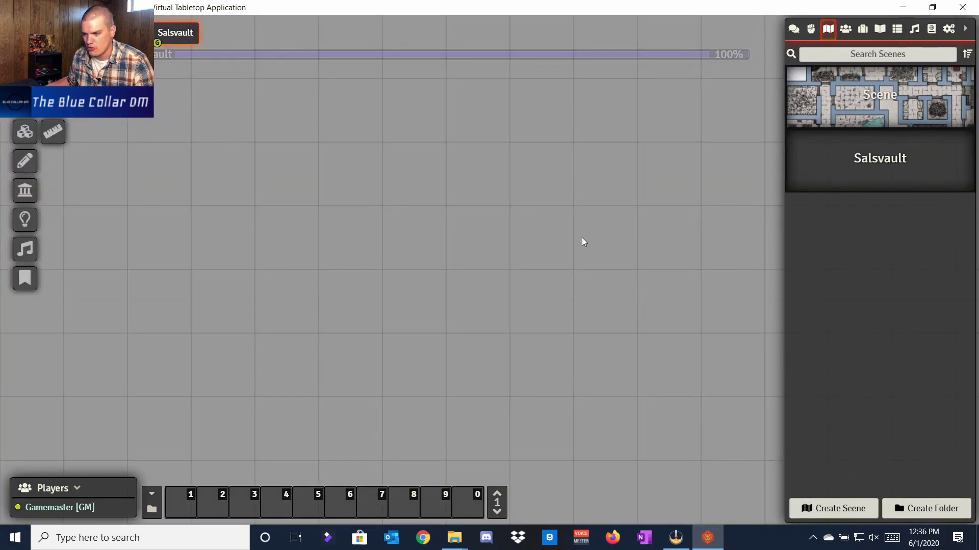
pyautogui.rightClick(873, 168)
pyautogui.click(852, 174)
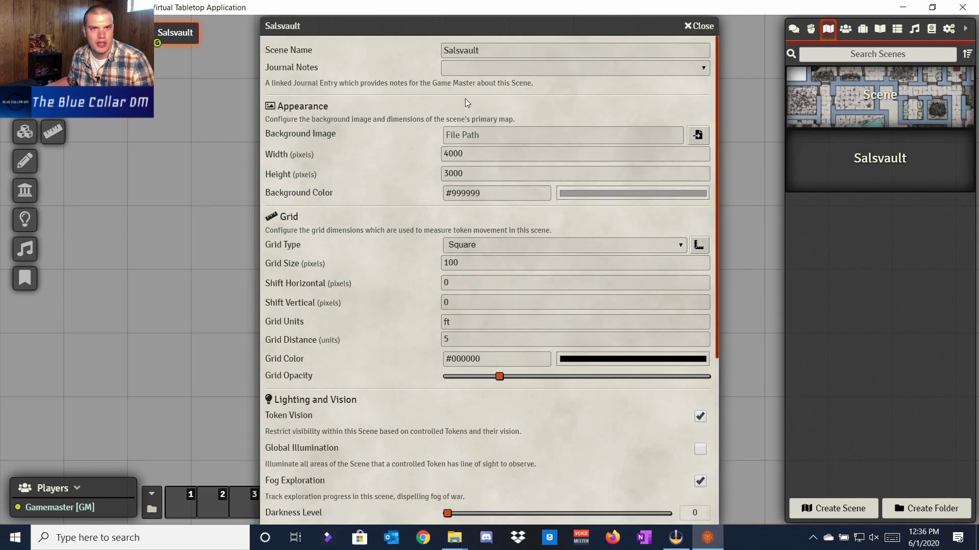
pyautogui.click(696, 137)
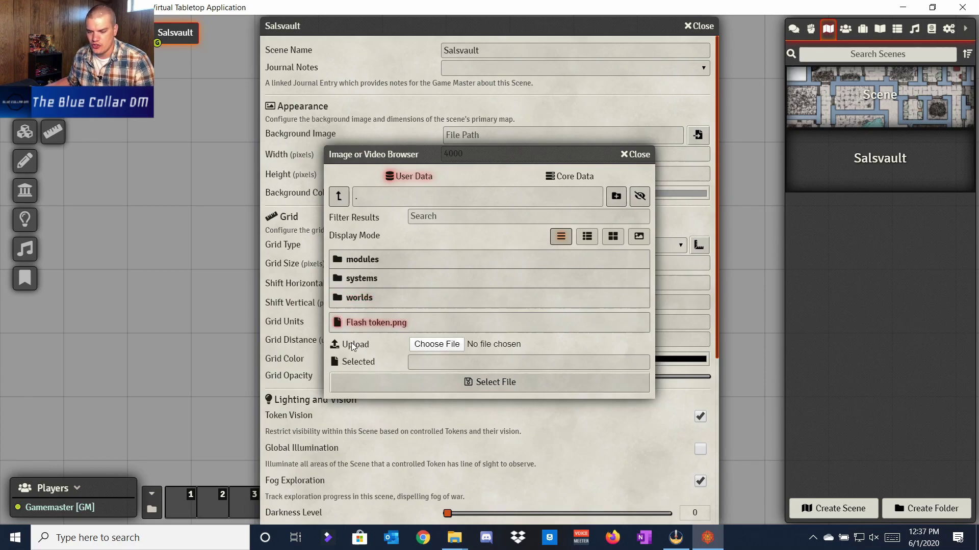
pyautogui.click(359, 302)
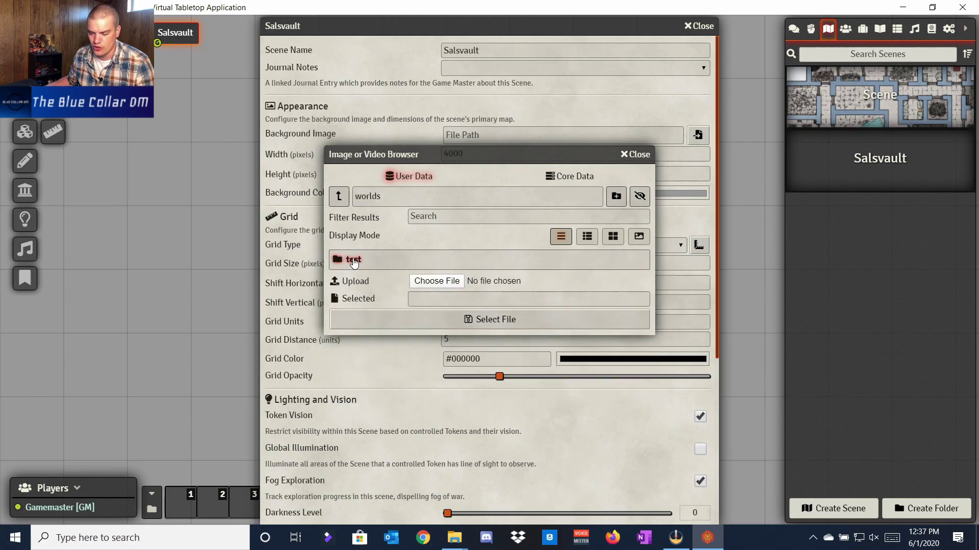
pyautogui.click(354, 260)
pyautogui.click(363, 278)
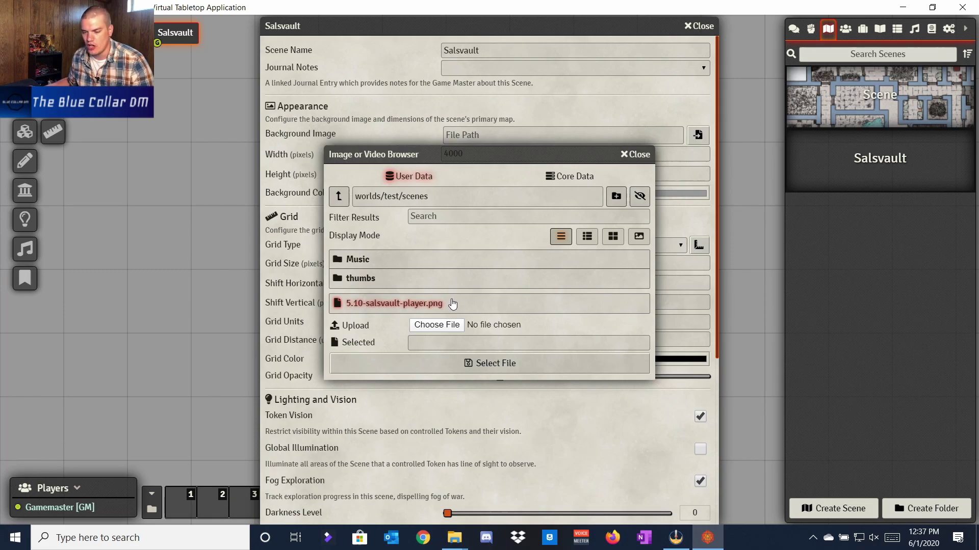
pyautogui.click(377, 305)
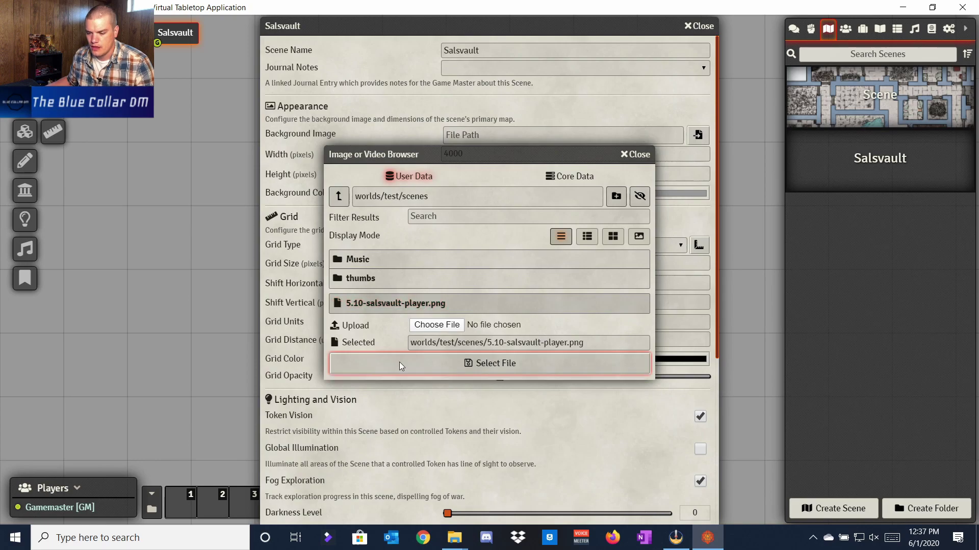
pyautogui.click(520, 370)
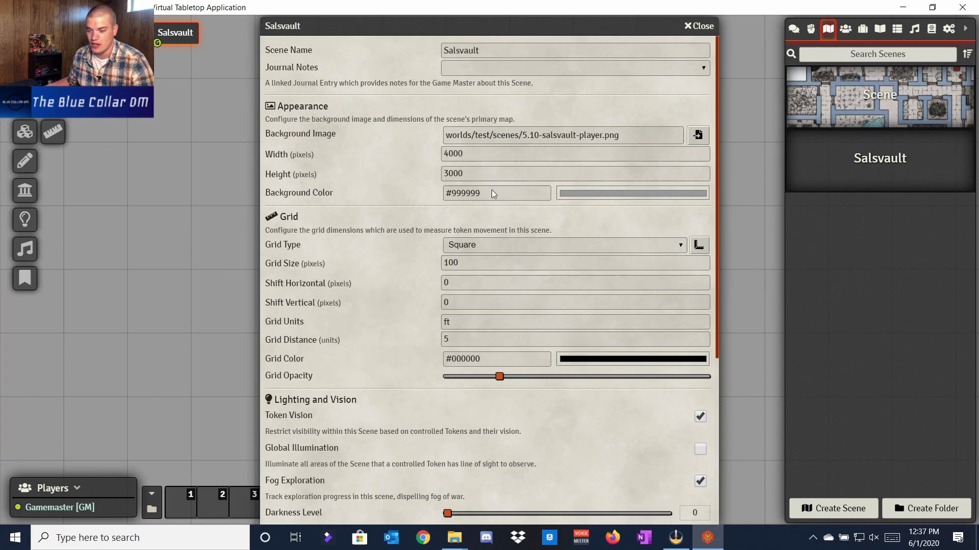
# Set the Salsvault scene's grid size to 70 pixels
pyautogui.click(444, 262)
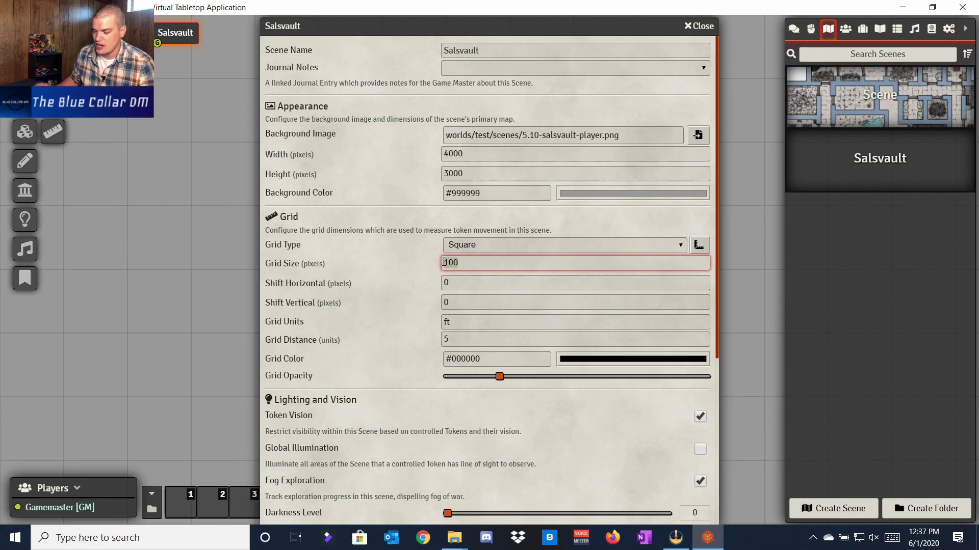
pyautogui.write('70')
pyautogui.click(411, 258)
pyautogui.scroll(-4, 412, 255)
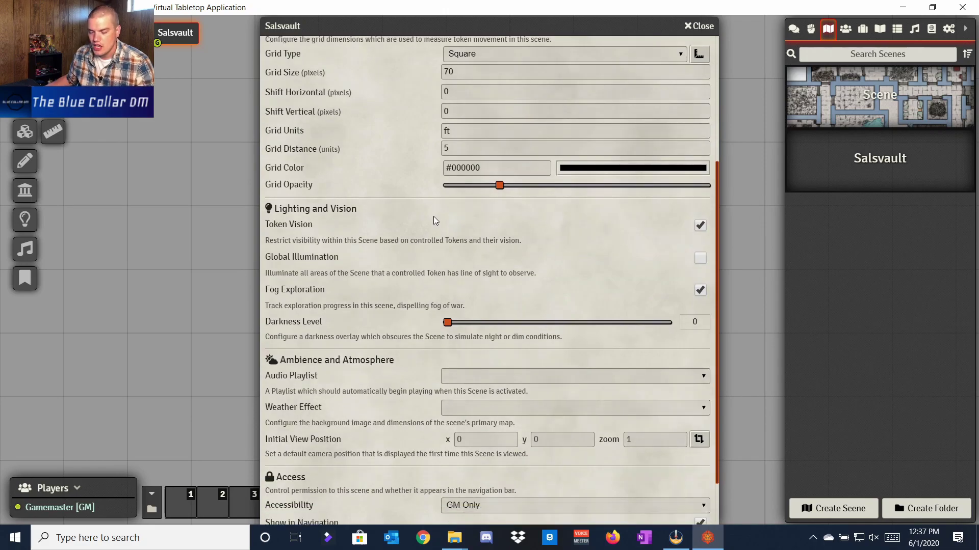
pyautogui.scroll(4, 385, 234)
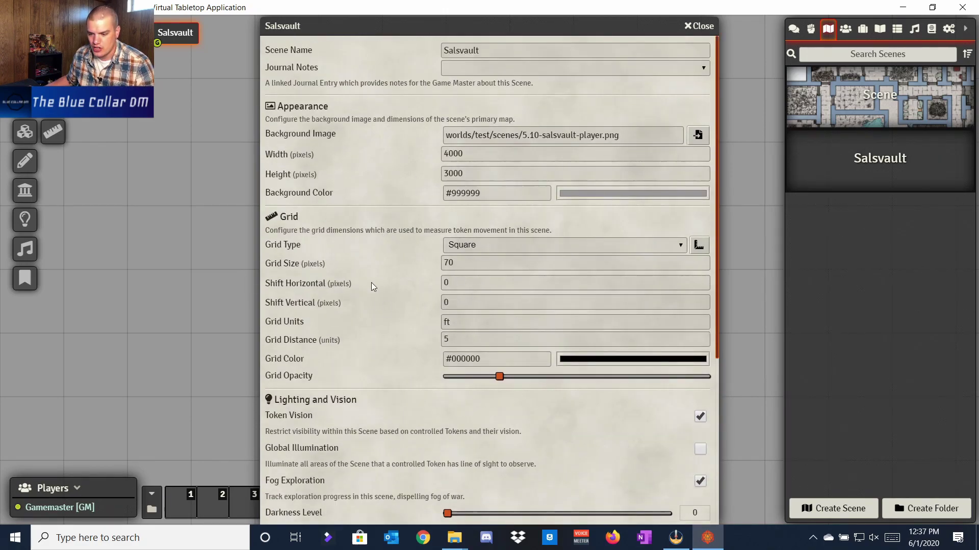
# Review the available grid types, keeping Square, and look over the scene's grid and lighting settings
pyautogui.click(475, 246)
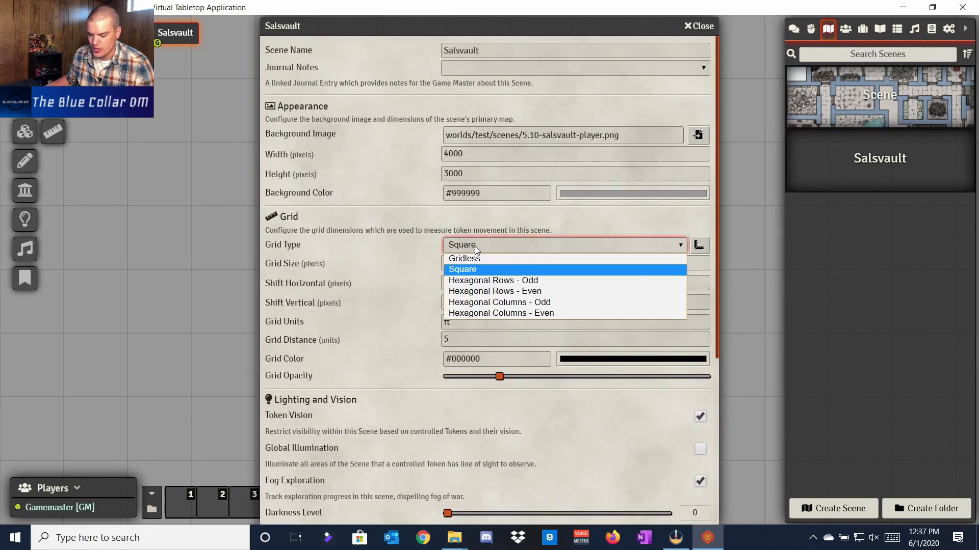
pyautogui.click(475, 247)
pyautogui.click(475, 246)
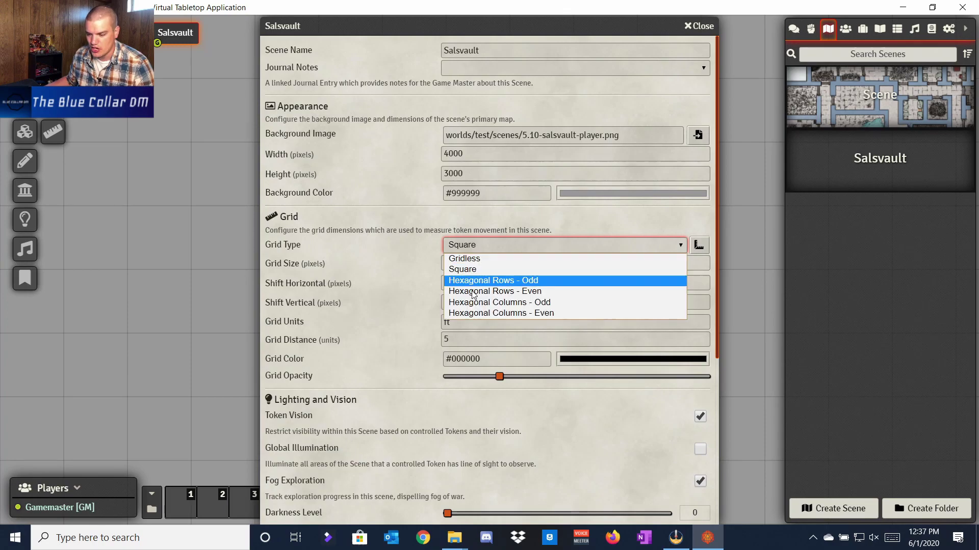
pyautogui.click(485, 249)
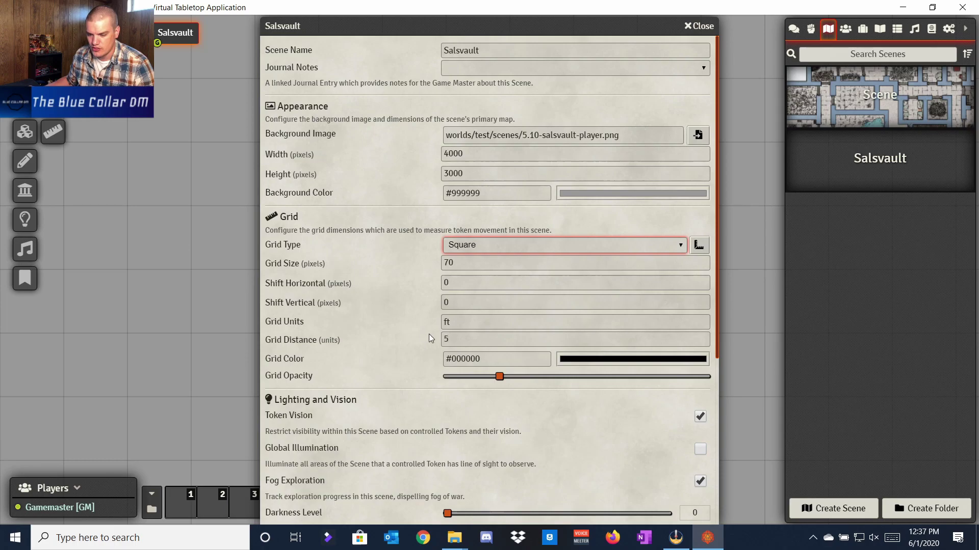
pyautogui.scroll(-1, 434, 274)
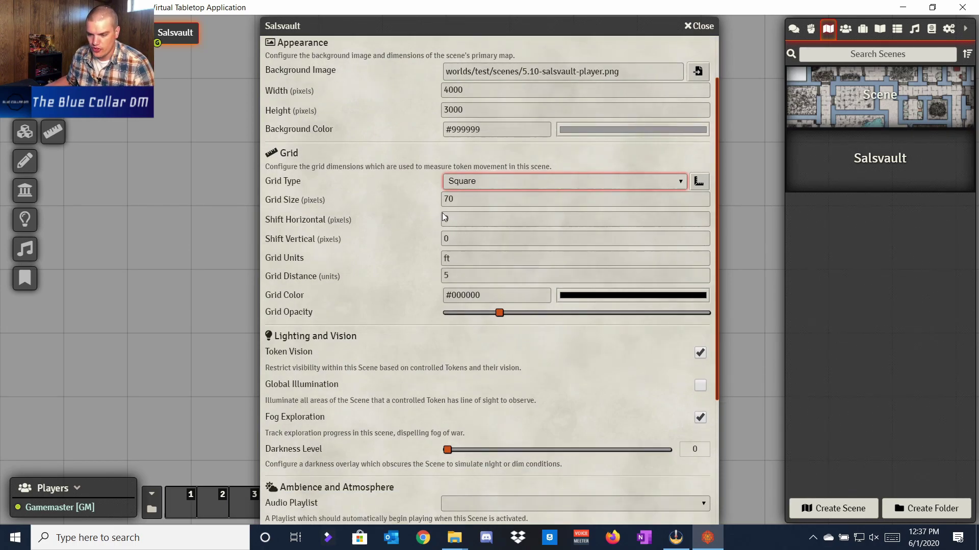
pyautogui.scroll(-1, 399, 303)
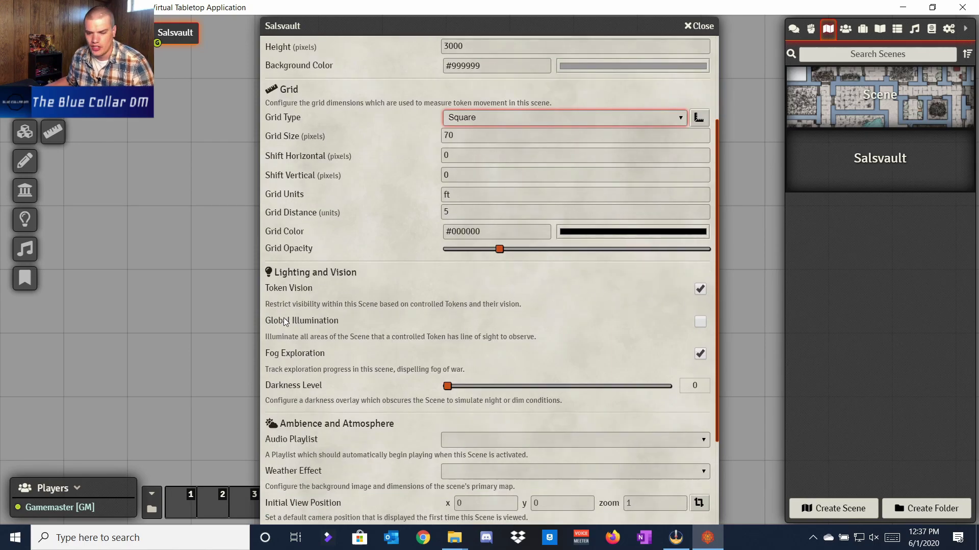
# Review the Salsvault scene's audio playlist and weather effect options, leaving both empty
pyautogui.scroll(-2, 316, 352)
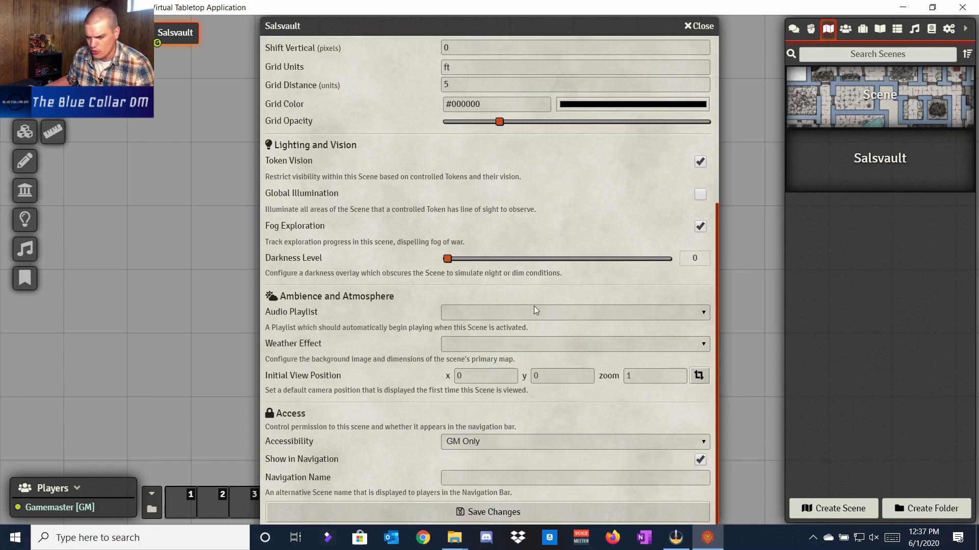
pyautogui.click(680, 311)
pyautogui.click(677, 312)
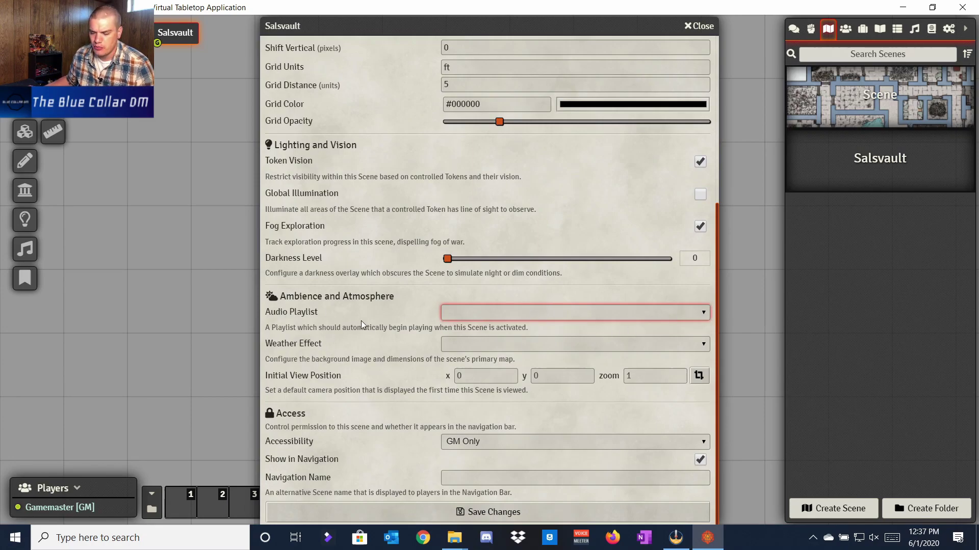
pyautogui.click(349, 316)
pyautogui.click(469, 343)
pyautogui.click(405, 336)
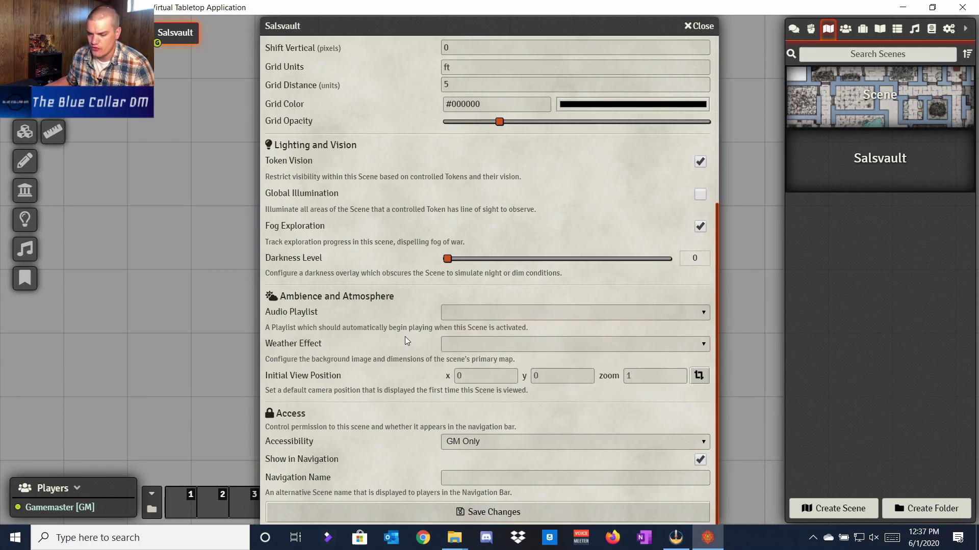
pyautogui.click(479, 347)
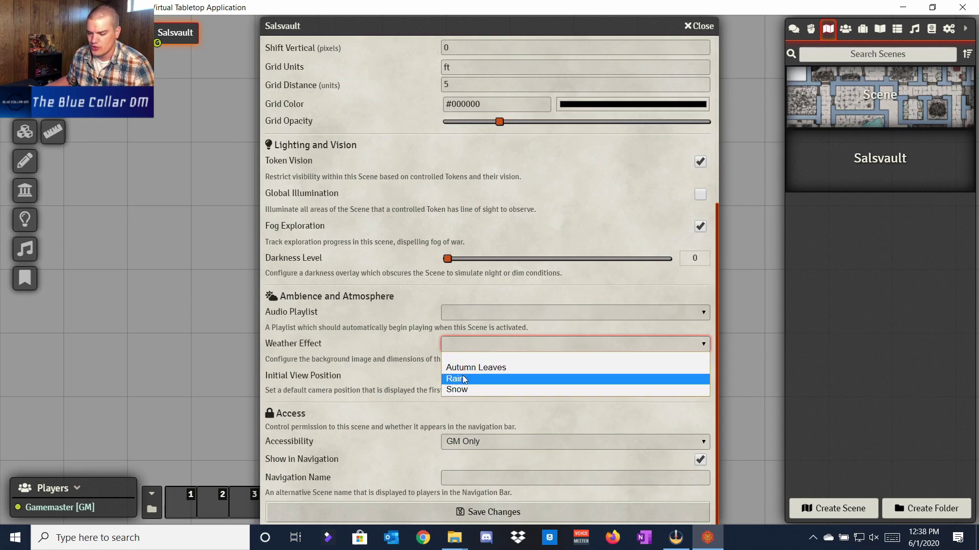
pyautogui.click(371, 341)
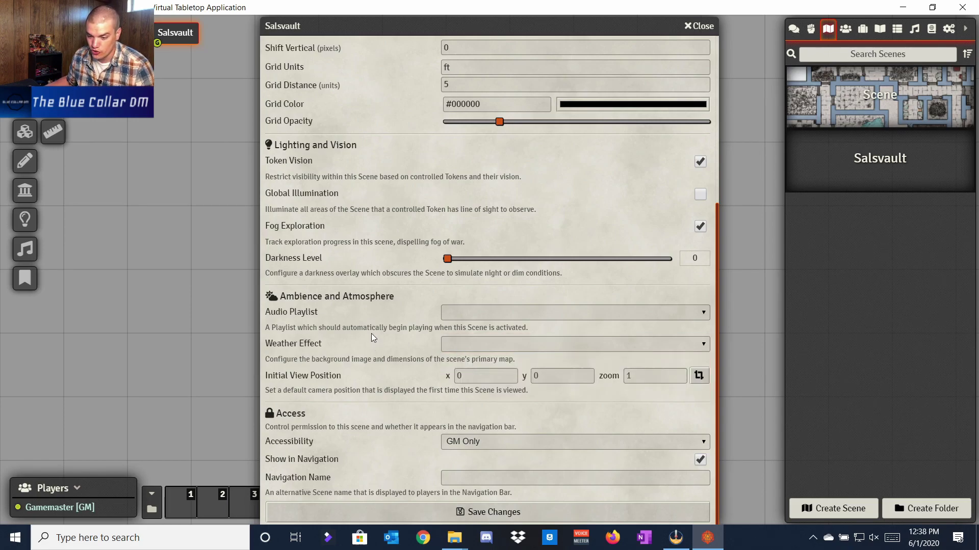
# Keep the scene's accessibility at GM Only and save the Salsvault scene settings
pyautogui.scroll(-1, 403, 343)
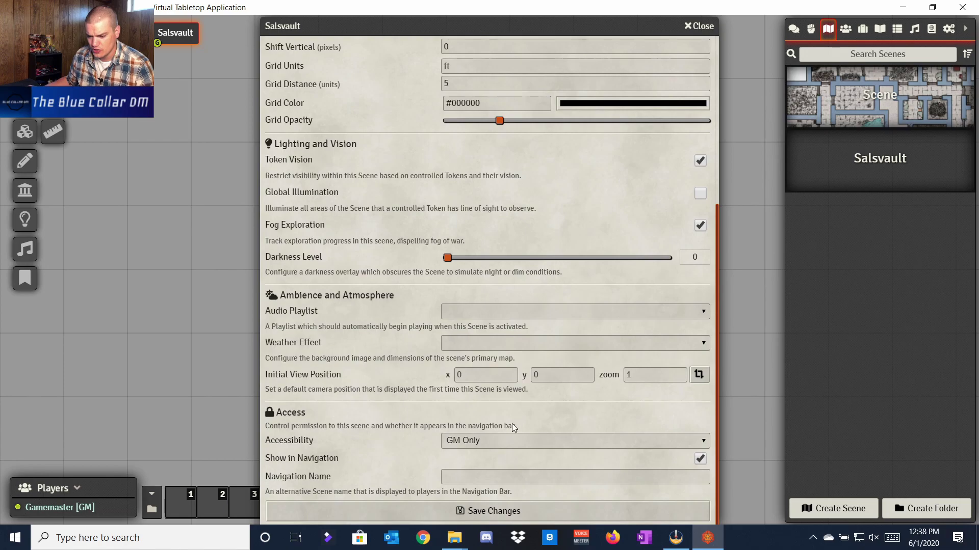
pyautogui.click(492, 436)
pyautogui.click(489, 438)
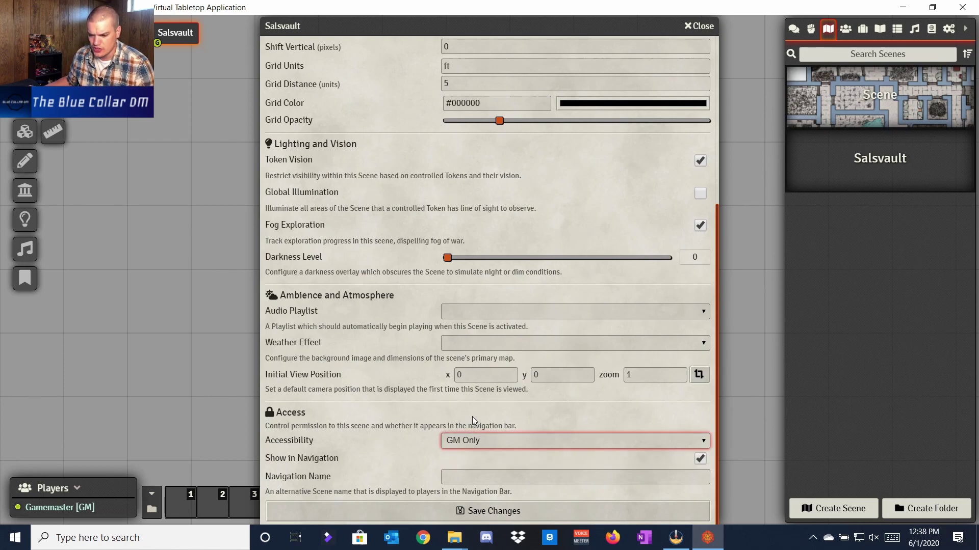
pyautogui.click(478, 510)
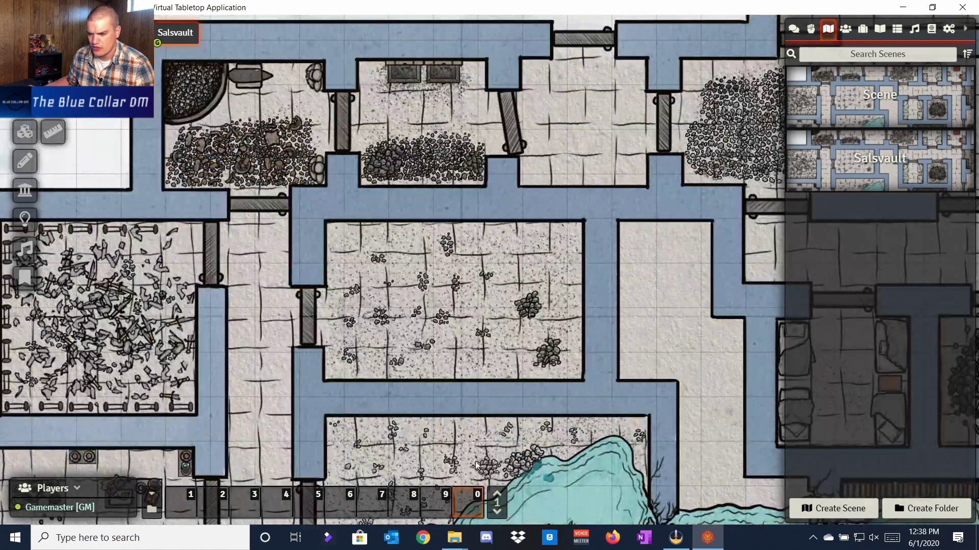
pyautogui.scroll(-8, 475, 285)
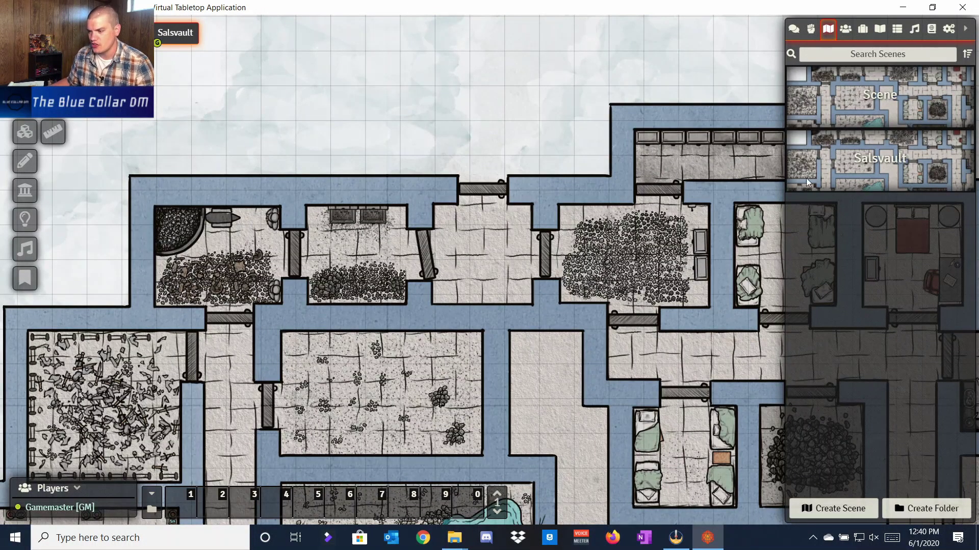
# Set the Salsvault scene's width to 3510 pixels and its height to 2270 pixels, and save the changes
pyautogui.click(860, 161)
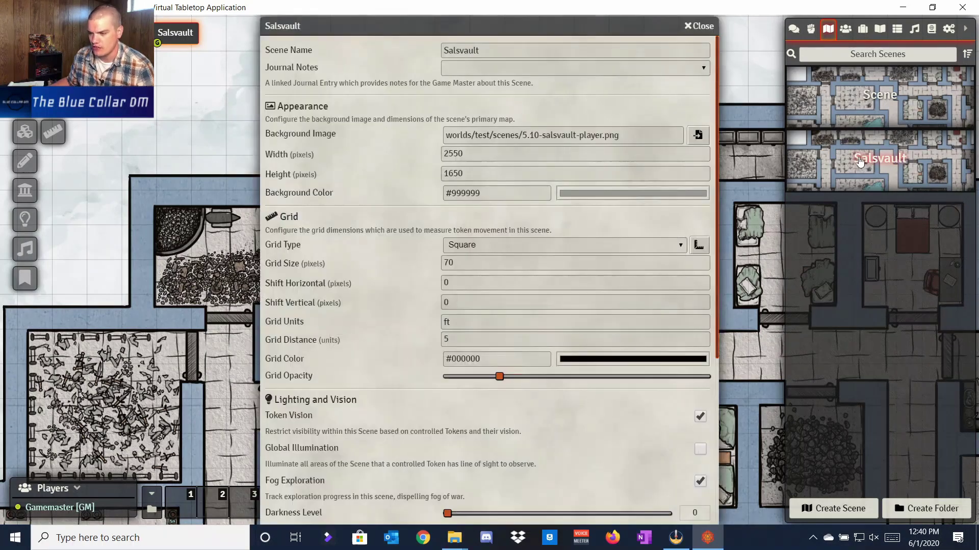
pyautogui.doubleClick(442, 154)
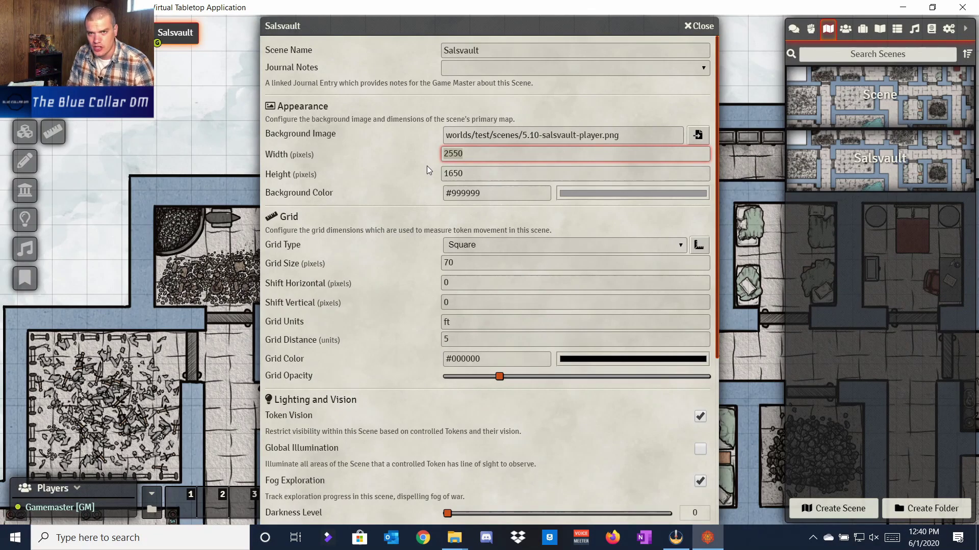
pyautogui.write('2550')
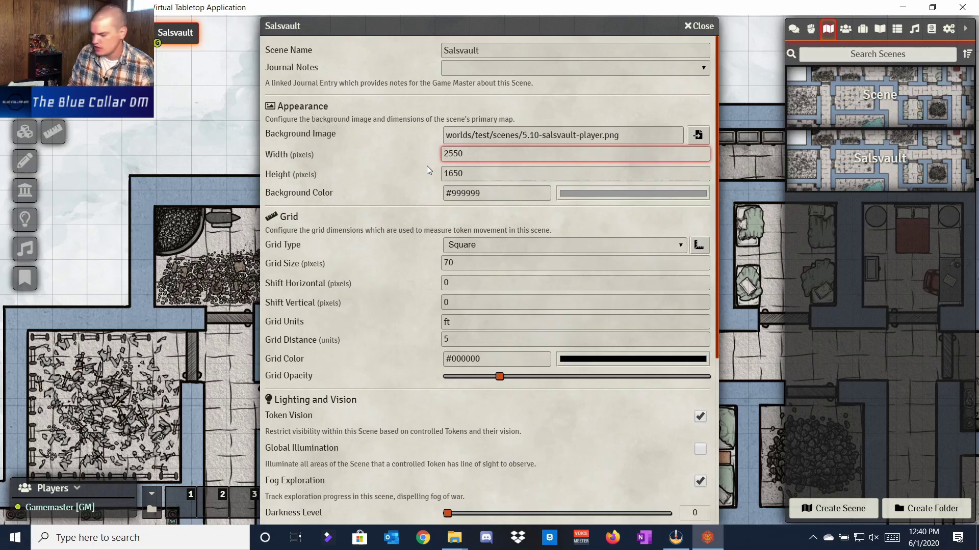
pyautogui.press('Tab')
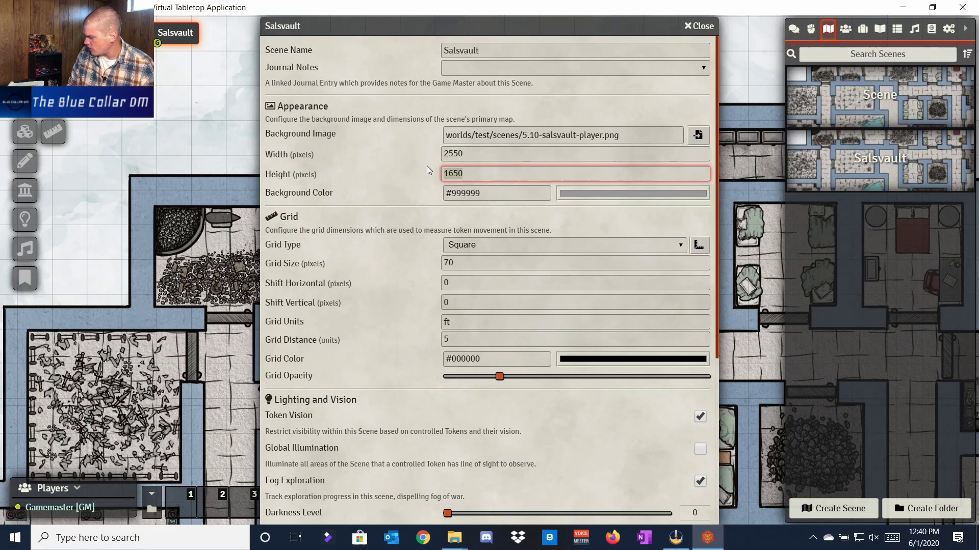
pyautogui.doubleClick(462, 154)
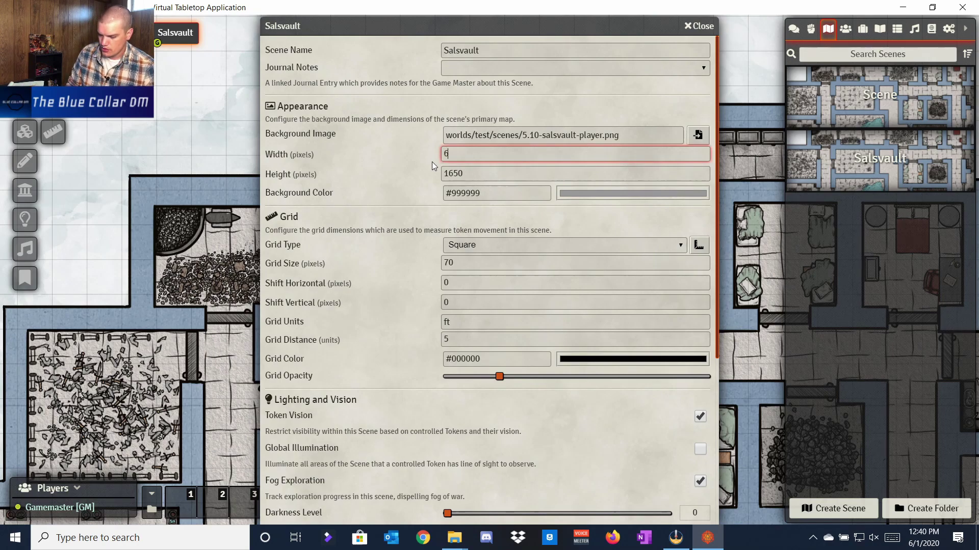
pyautogui.write('3510')
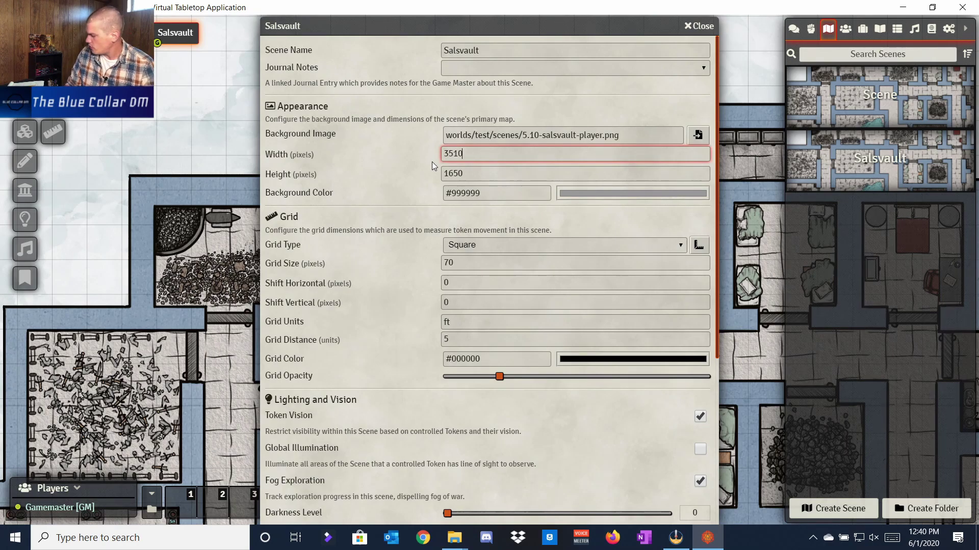
pyautogui.press('Tab')
pyautogui.write('2270')
pyautogui.press('Tab')
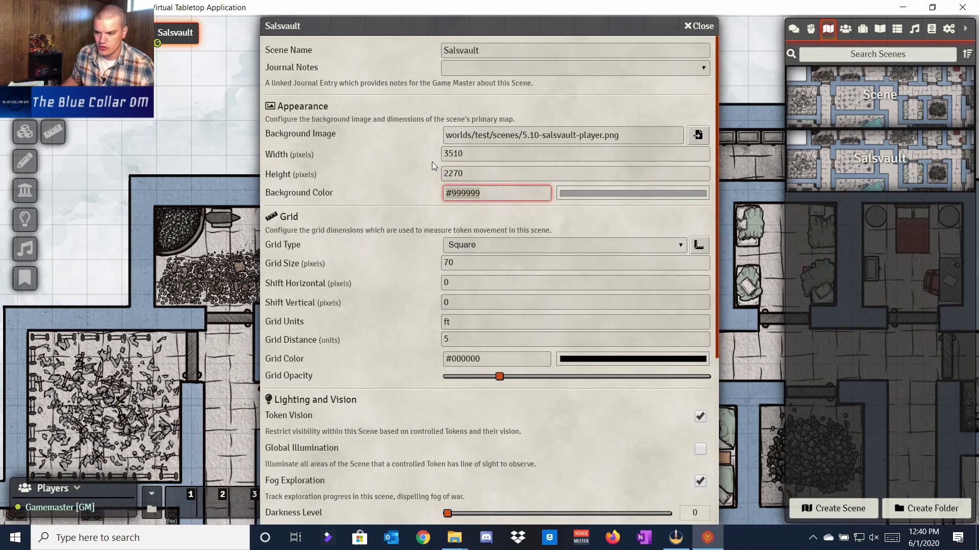
pyautogui.scroll(-5, 355, 149)
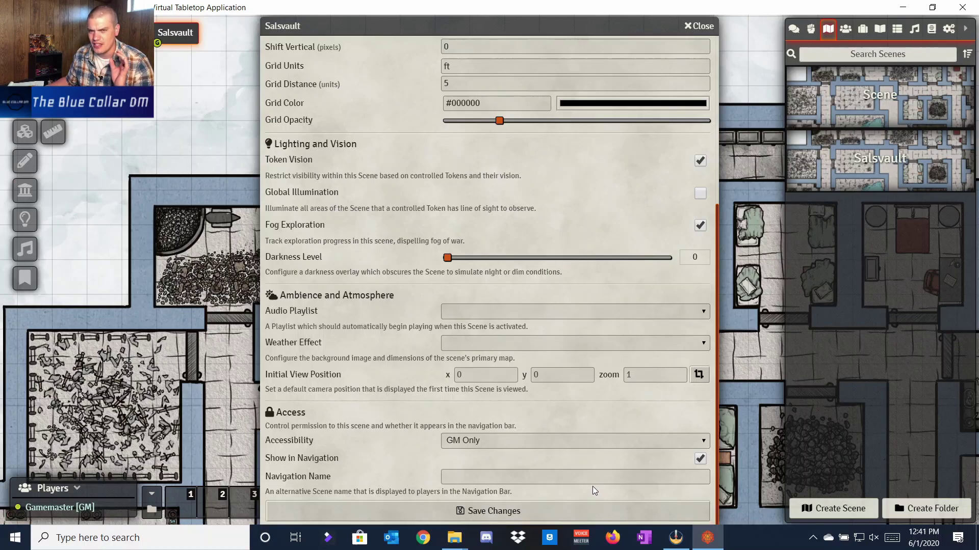
pyautogui.click(474, 511)
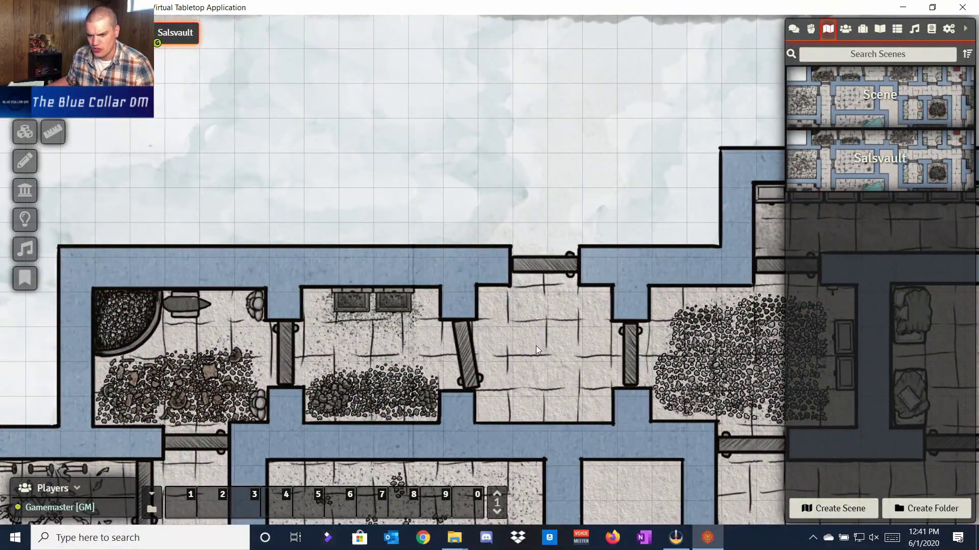
# Open the Salsvault scene's Grid Configuration Tool, set the background image scale to 1.38 and keep the grid size at 70
pyautogui.rightClick(873, 175)
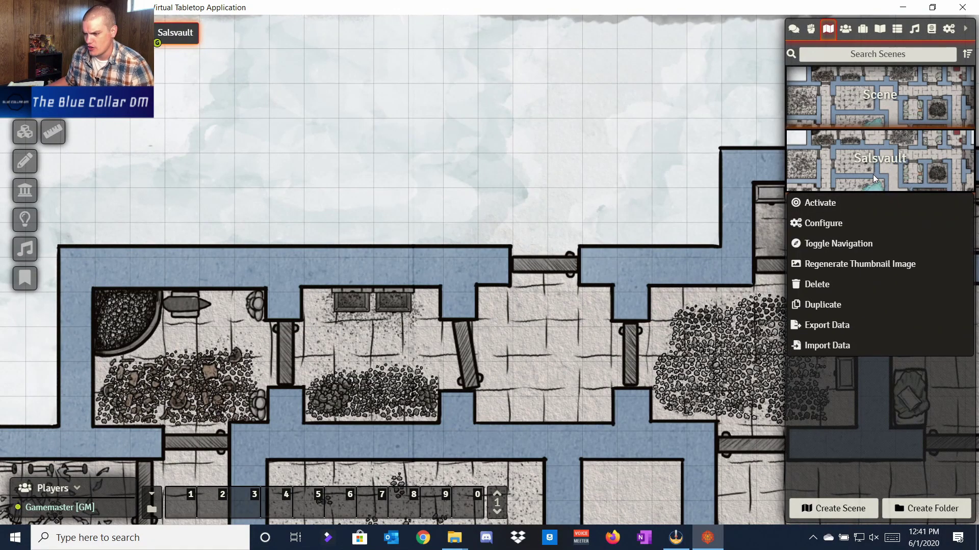
pyautogui.click(838, 223)
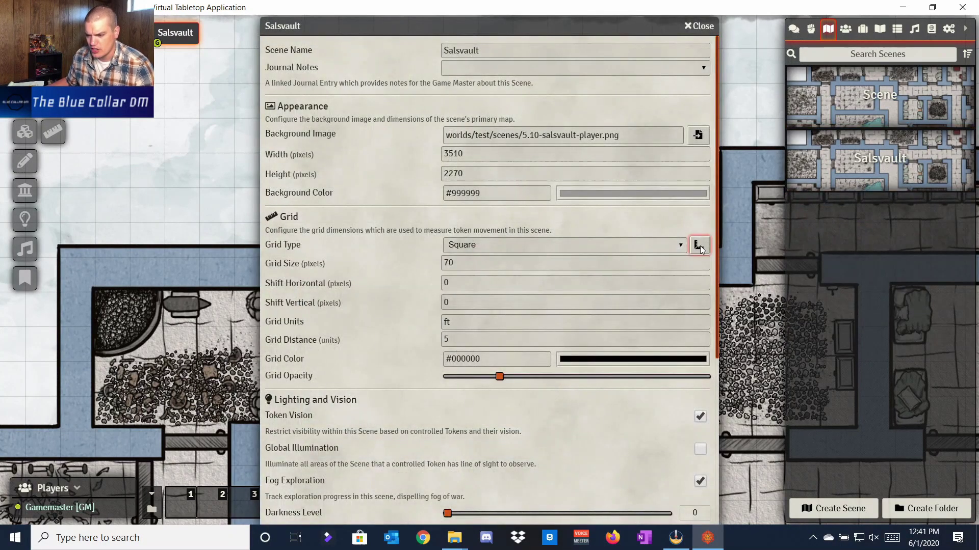
pyautogui.click(699, 246)
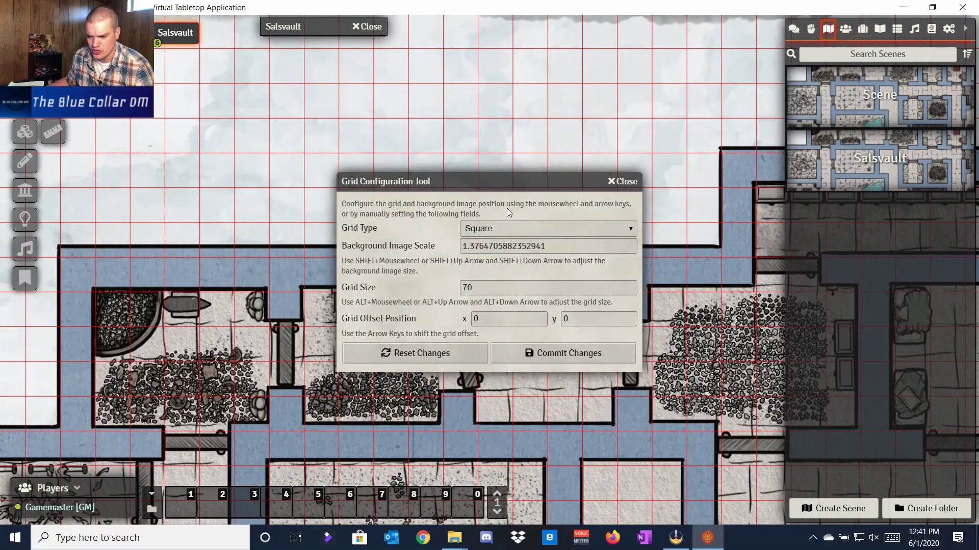
pyautogui.moveTo(483, 181); pyautogui.dragTo(289, 107)
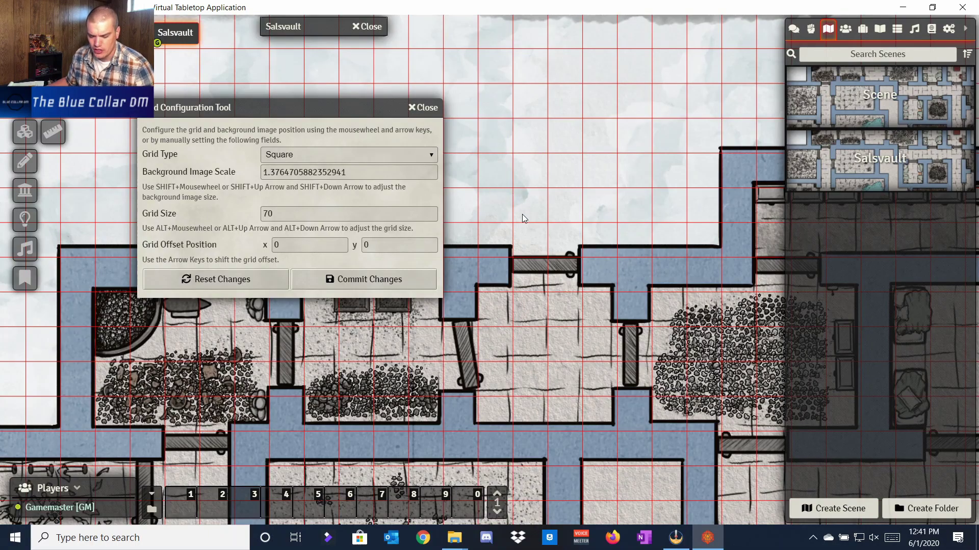
pyautogui.scroll(1, 529, 212)
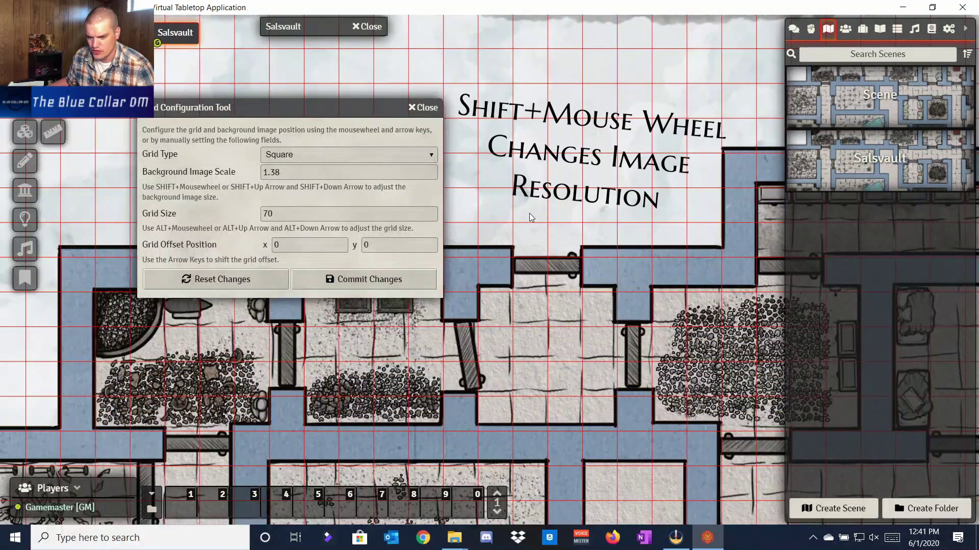
pyautogui.scroll(1, 530, 213)
pyautogui.scroll(-1, 529, 213)
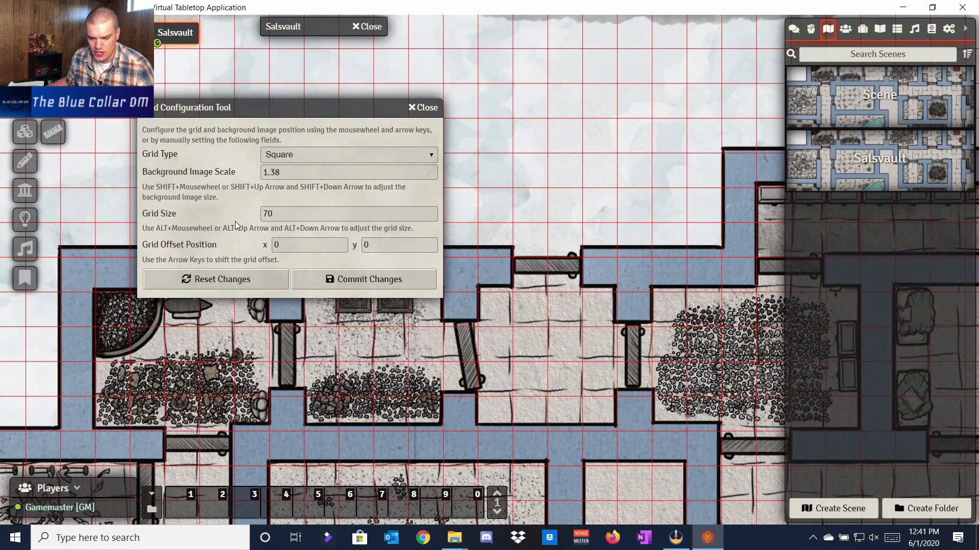
pyautogui.scroll(-3, 540, 188)
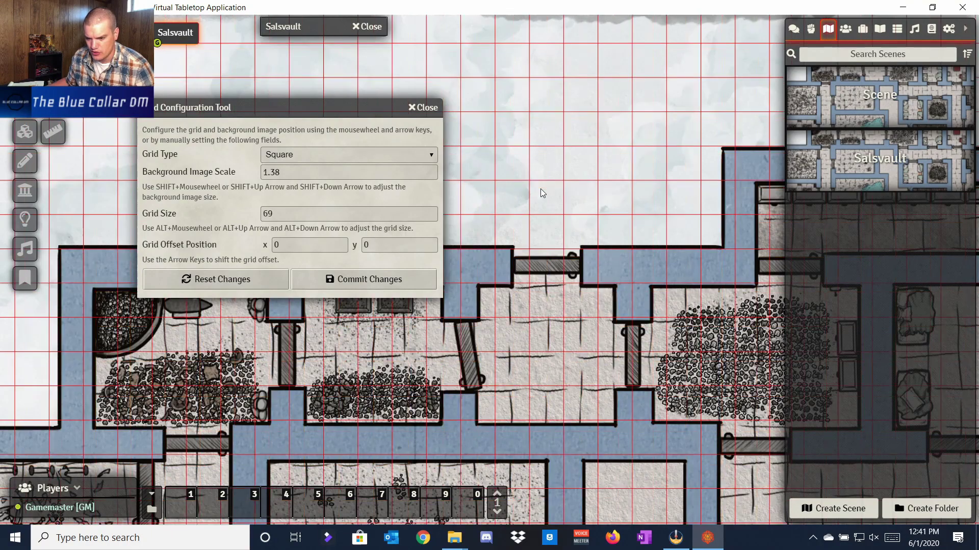
pyautogui.scroll(3, 542, 193)
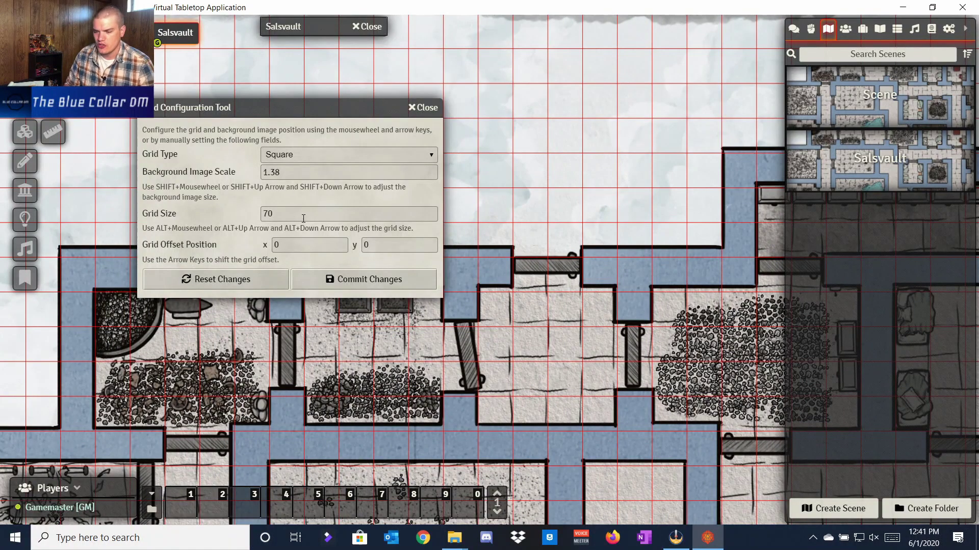
# Shift the grid offset to x -3 and y -11 to align it with the map, and commit the changes
pyautogui.press('Up')
pyautogui.press('Up')
pyautogui.press('Up')
pyautogui.press('Up')
pyautogui.press('Up')
pyautogui.press('Up')
pyautogui.press('Up')
pyautogui.press('Up')
pyautogui.press('Up')
pyautogui.press('Up')
pyautogui.press('Up')
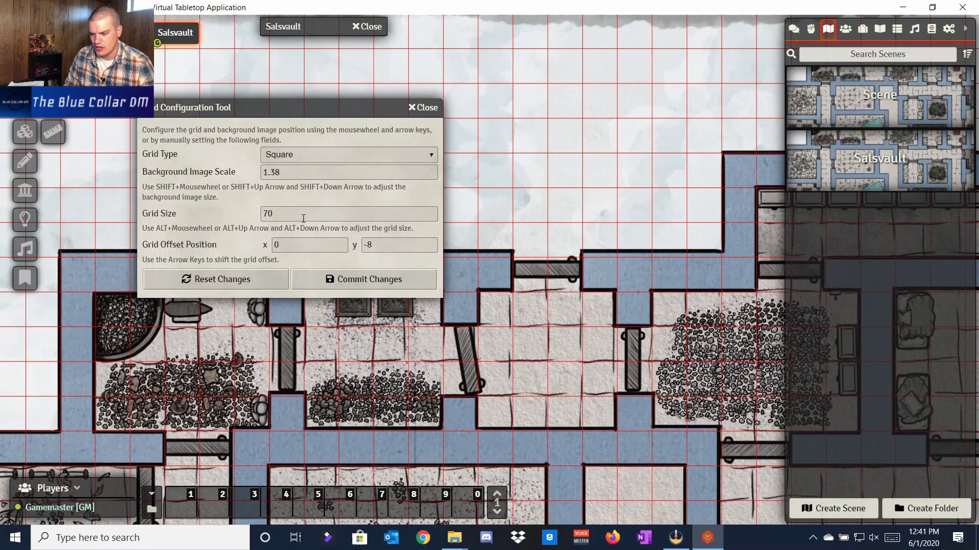
pyautogui.press('Left')
pyautogui.press('Left')
pyautogui.press('Left')
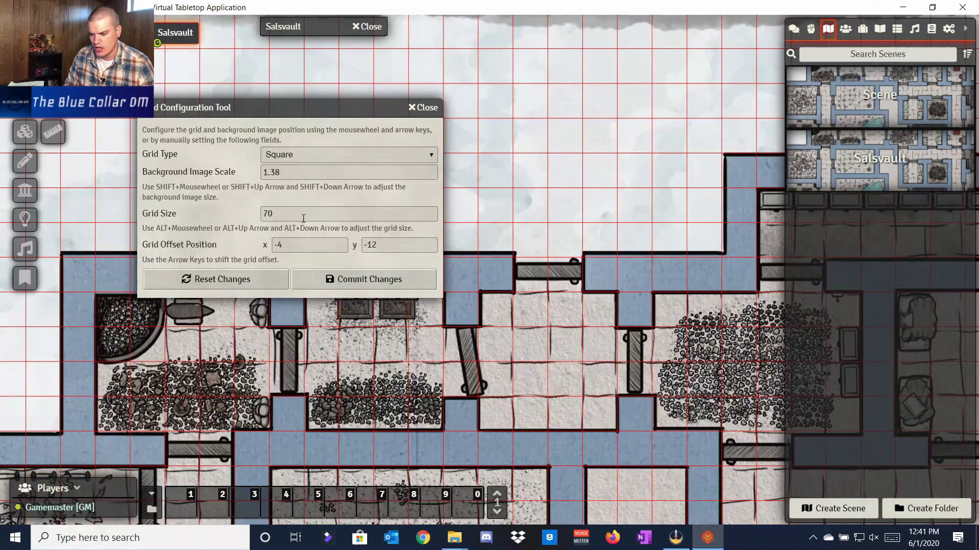
pyautogui.press('Left')
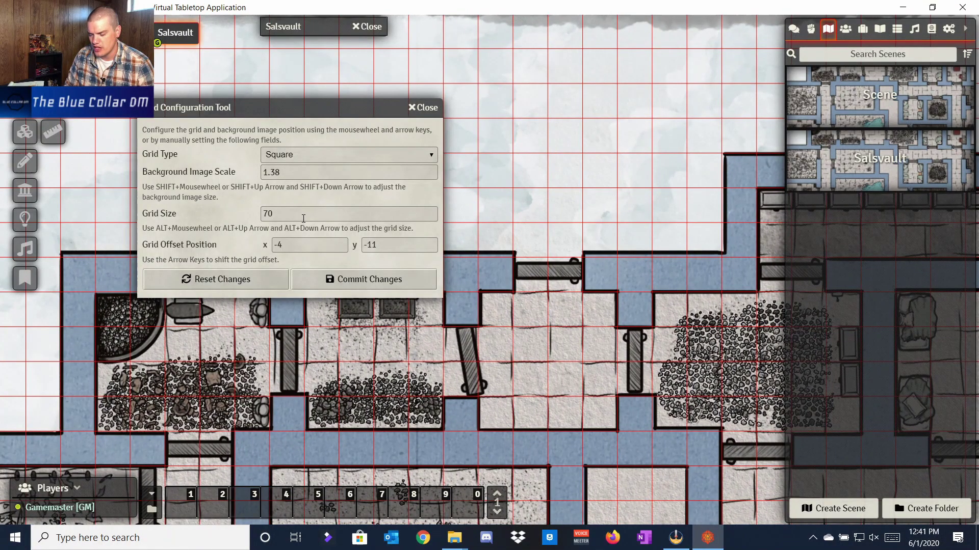
pyautogui.press('Right')
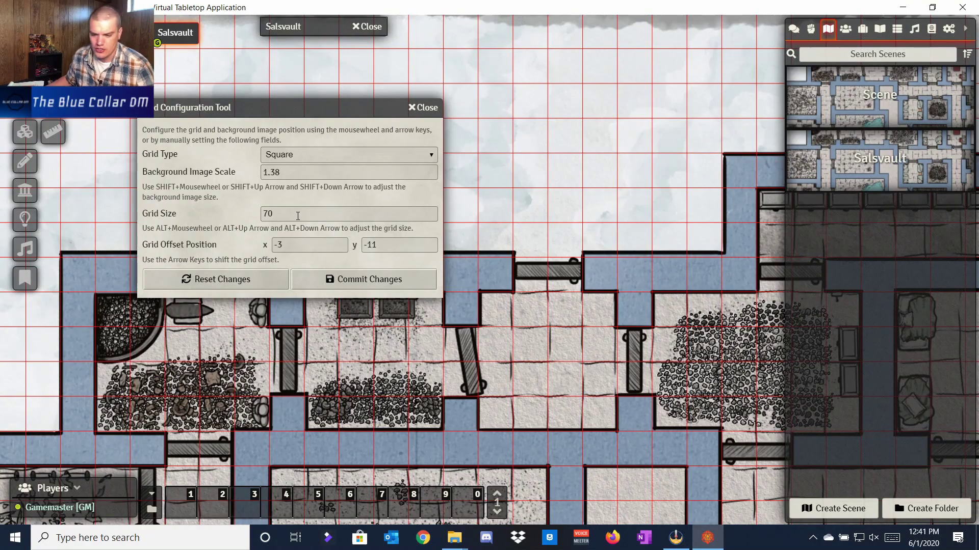
pyautogui.click(393, 288)
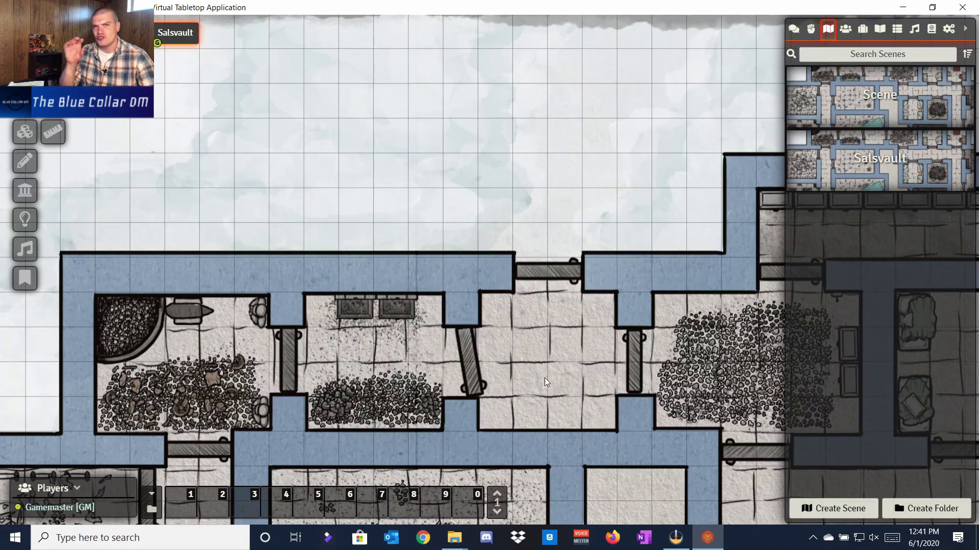
# Examine how the grid lines up with the rooms and walls across the whole dungeon map
pyautogui.scroll(-2, 569, 365)
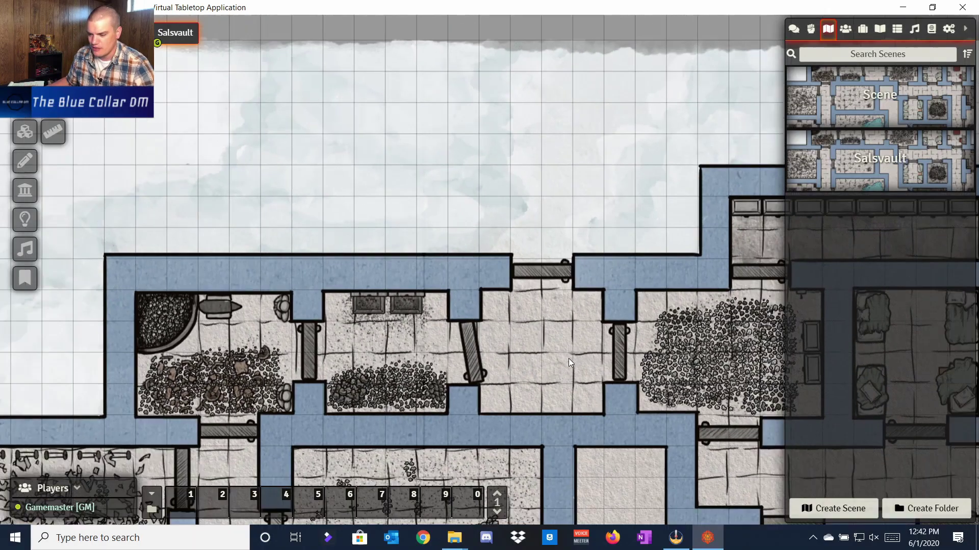
pyautogui.moveTo(567, 354); pyautogui.dragTo(558, 140)
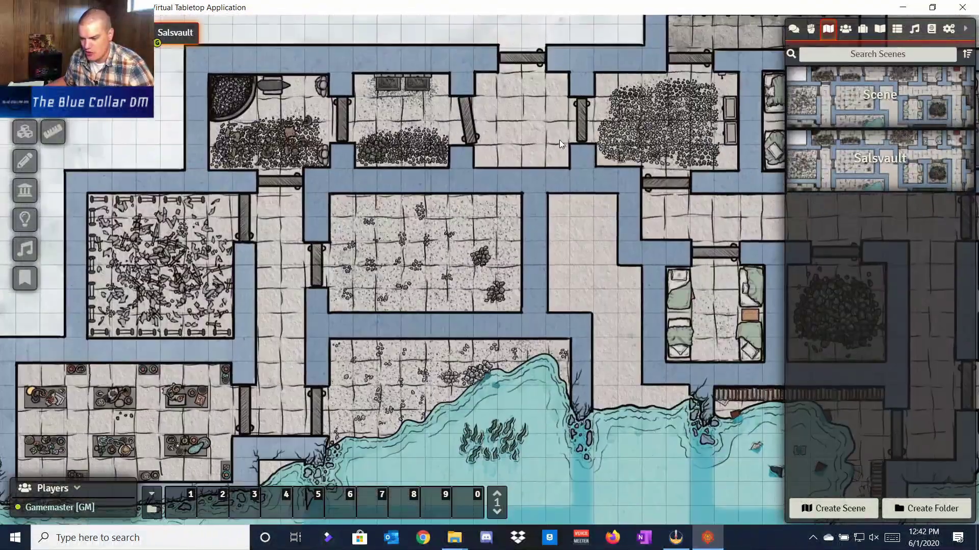
pyautogui.scroll(-2, 628, 203)
pyautogui.scroll(-1, 601, 228)
pyautogui.scroll(2, 477, 218)
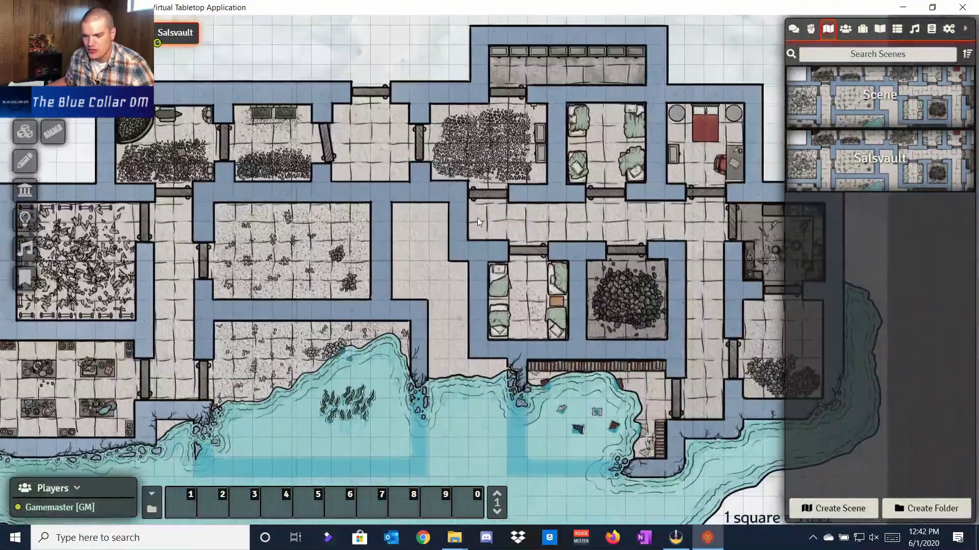
pyautogui.scroll(-1, 481, 218)
pyautogui.moveTo(390, 234); pyautogui.dragTo(562, 276)
pyautogui.scroll(1, 546, 261)
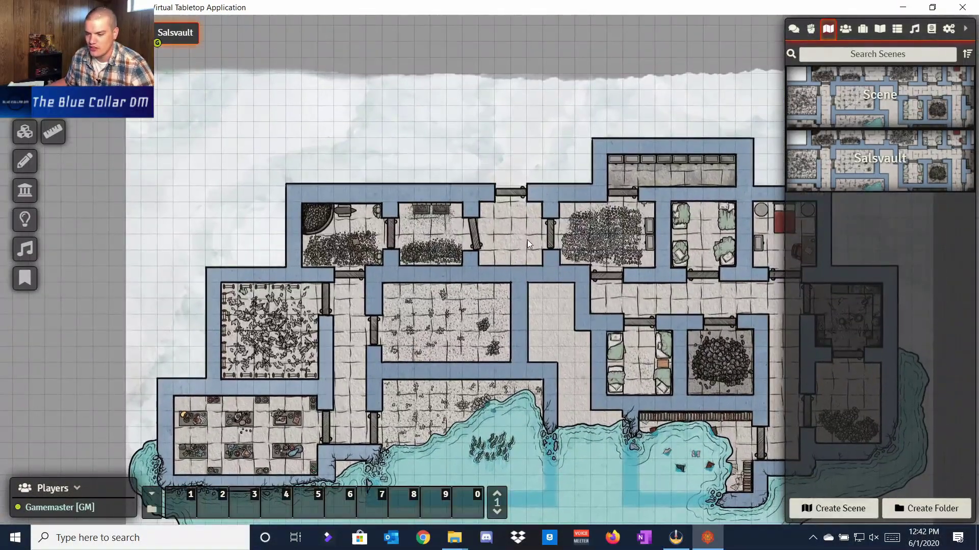
pyautogui.scroll(1, 537, 234)
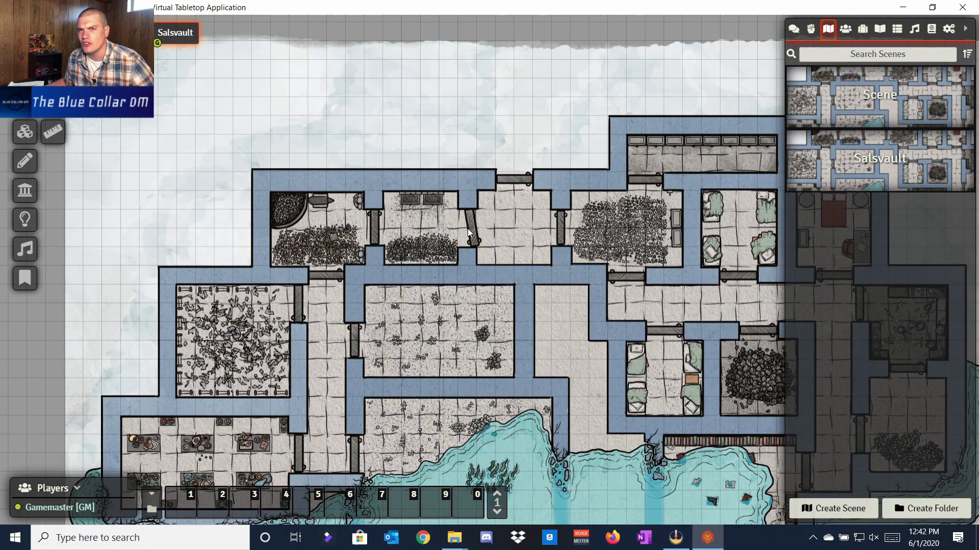
# Try placing the Jeffrey the Barbarian token in the room inside the entrance door, and delete it again
pyautogui.scroll(2, 504, 217)
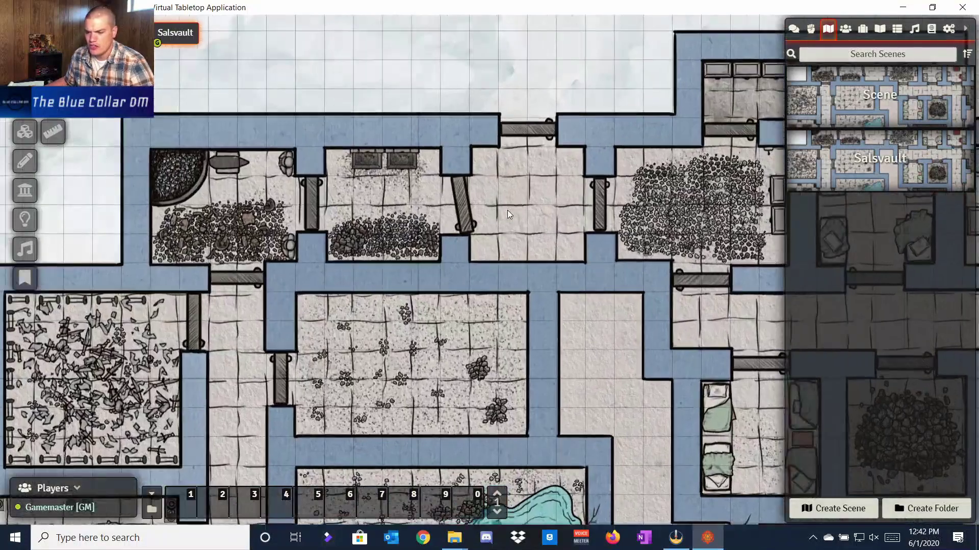
pyautogui.moveTo(507, 210); pyautogui.dragTo(506, 293)
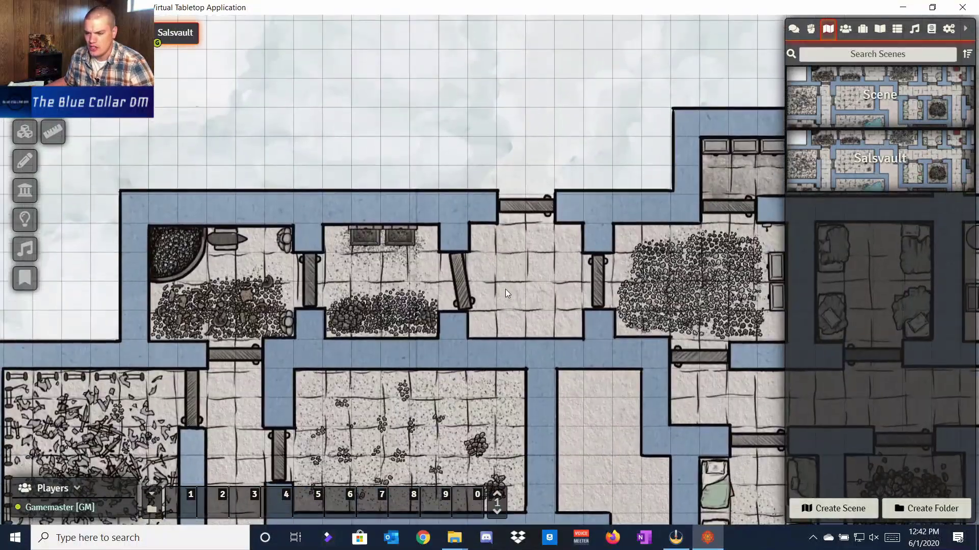
pyautogui.click(846, 29)
pyautogui.moveTo(799, 208); pyautogui.dragTo(543, 264)
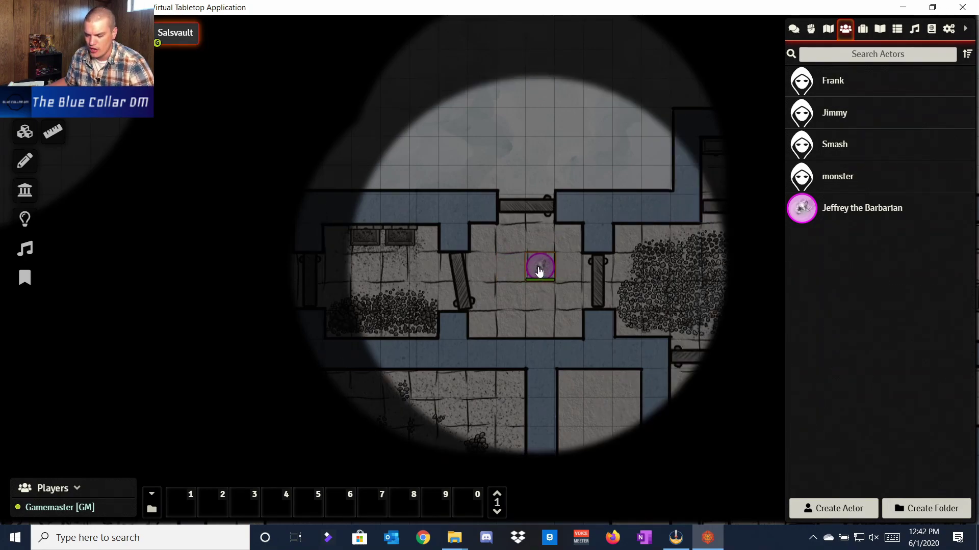
pyautogui.press('Delete')
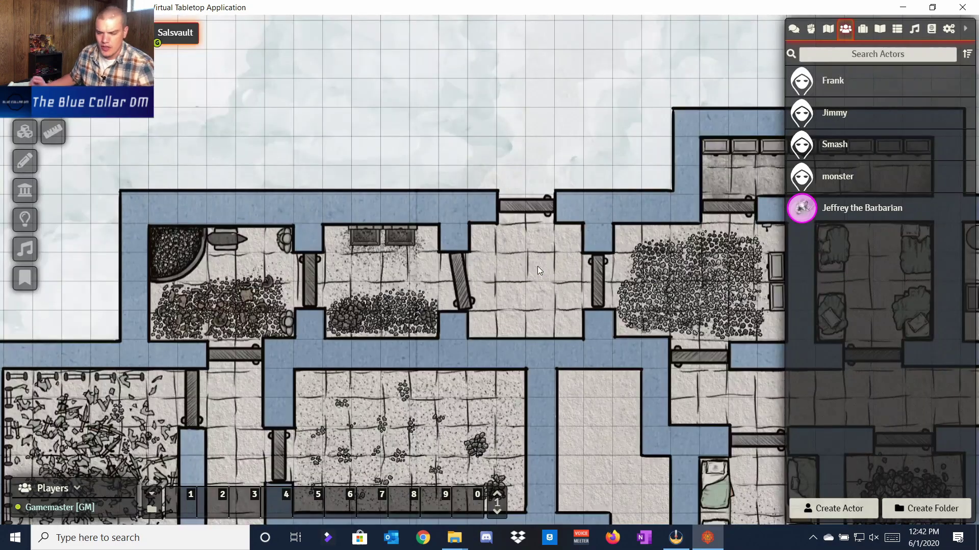